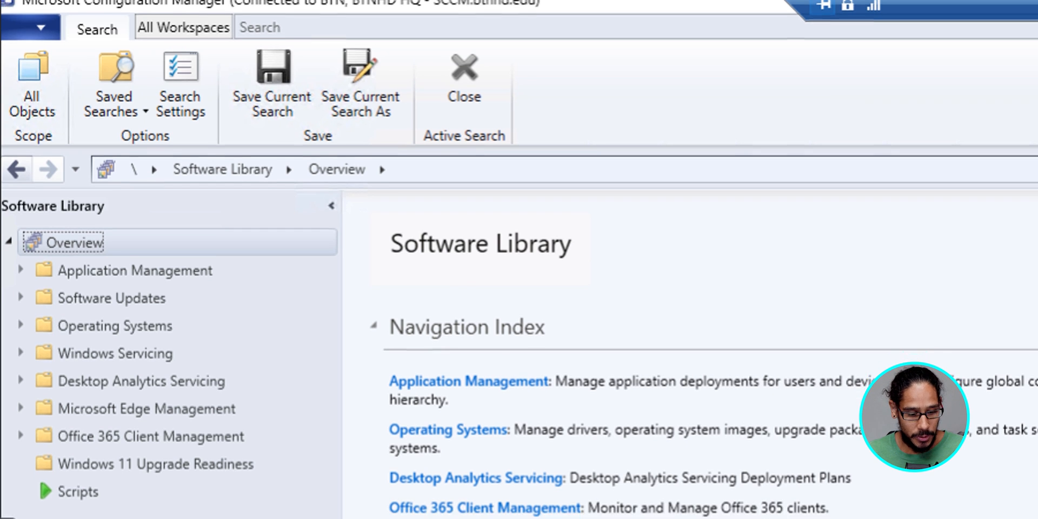
Step: Open the Add Operating System Image wizard for Operating System Images and choose install.wim from the WindowsServer2025 sources folder
double_click(115, 337)
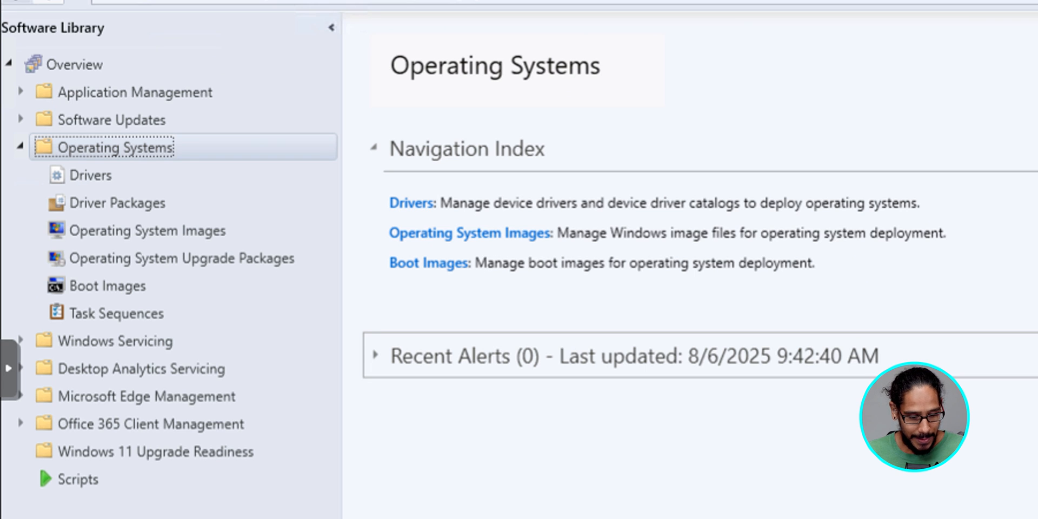
click(147, 231)
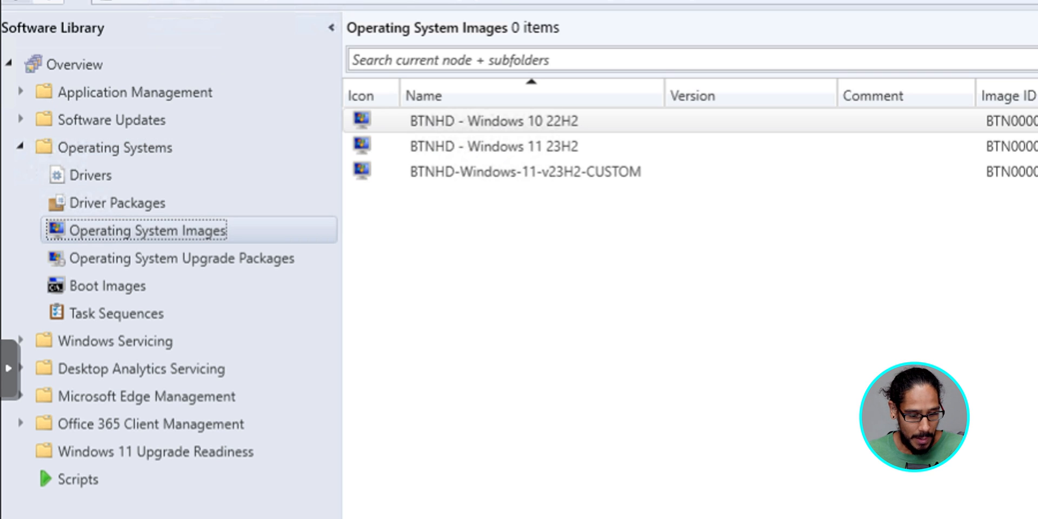
right_click(192, 229)
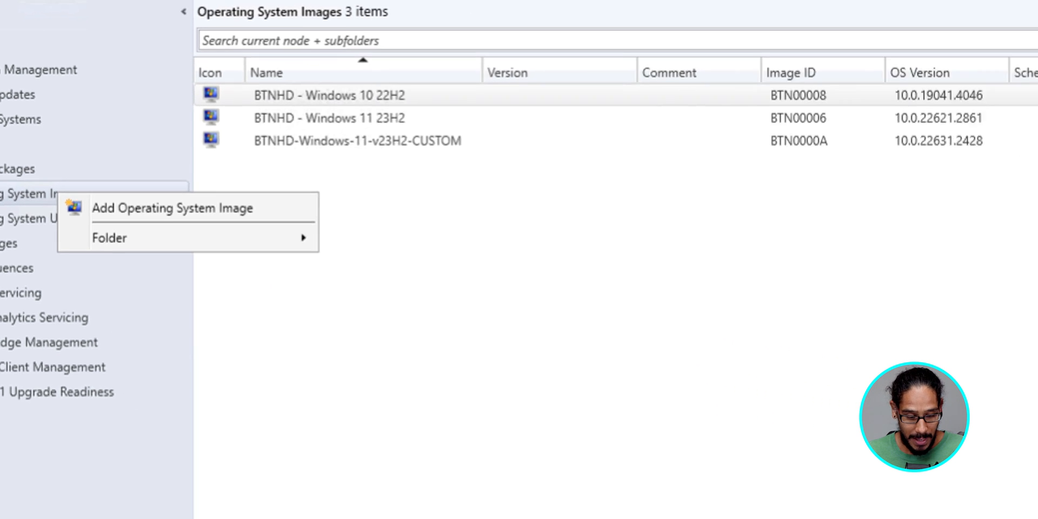
click(319, 246)
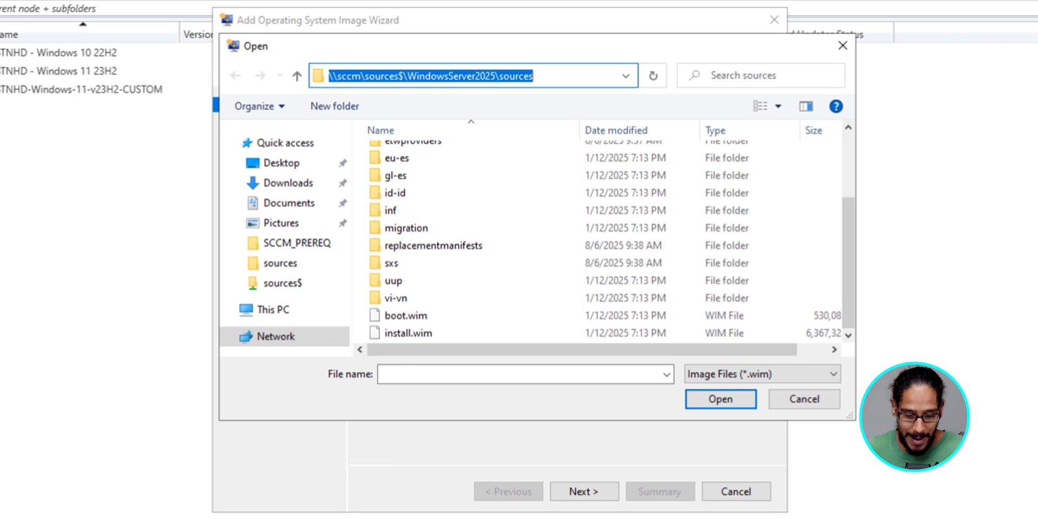
click(408, 333)
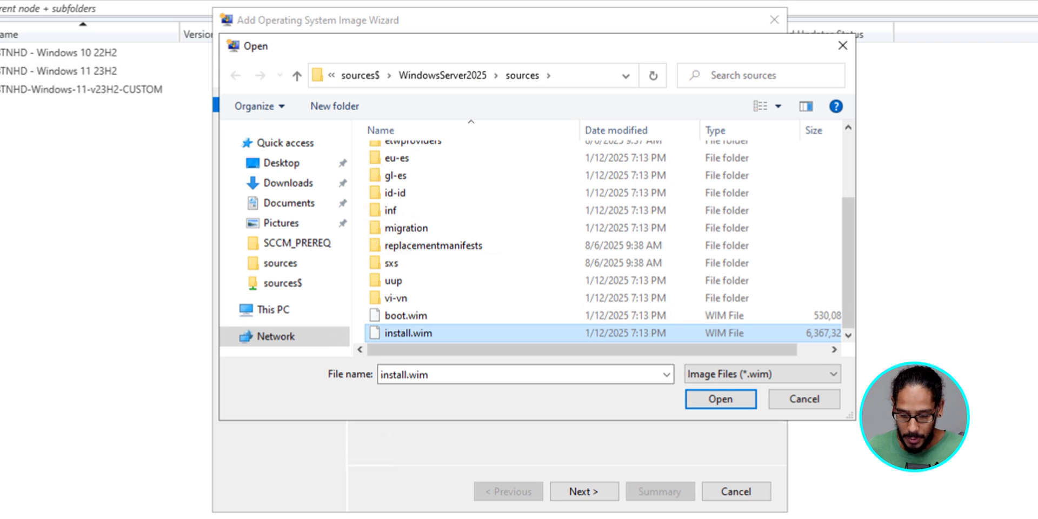
key(Return)
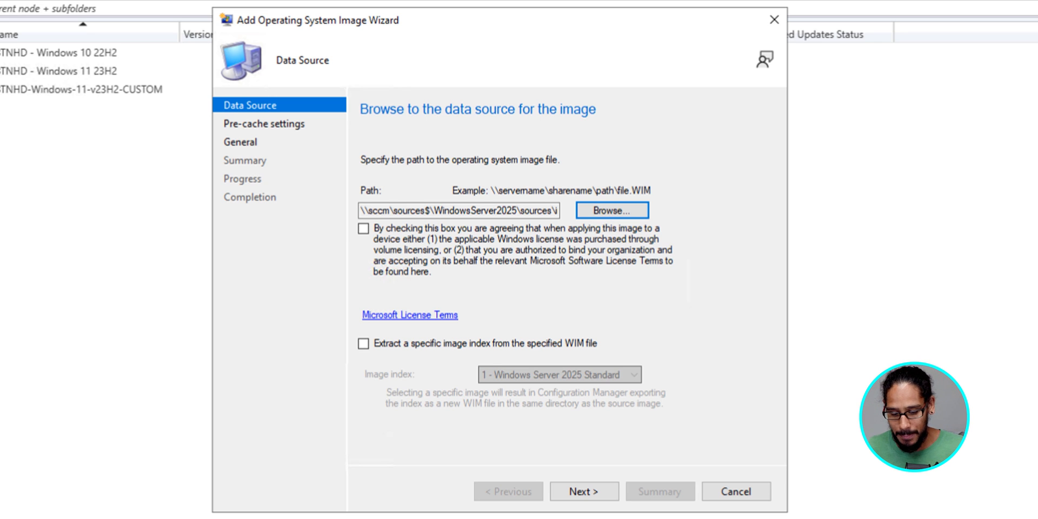
Step: Accept the licensing terms and extract image index 2 - Windows Server 2025 Standard (Desktop Experience), then continue
click(363, 229)
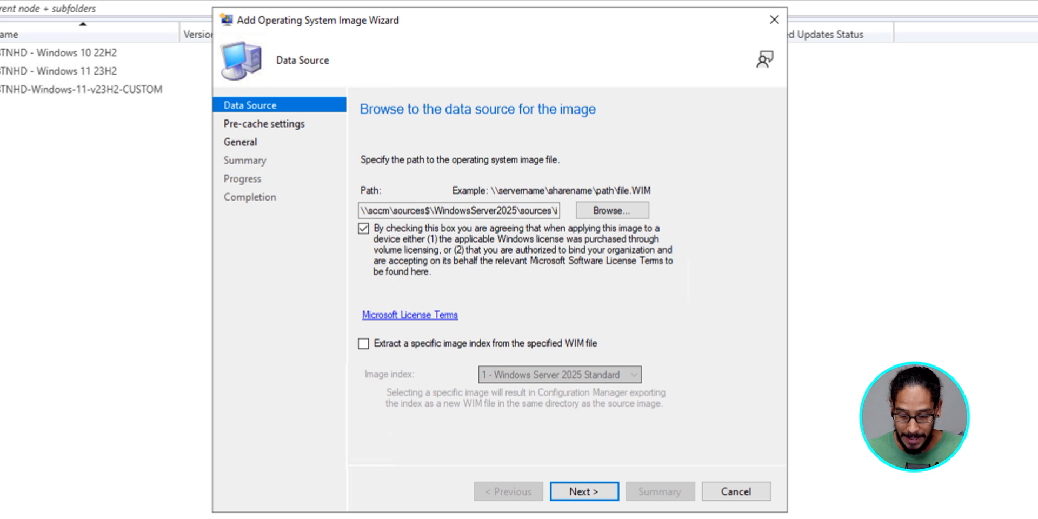
click(363, 344)
click(634, 374)
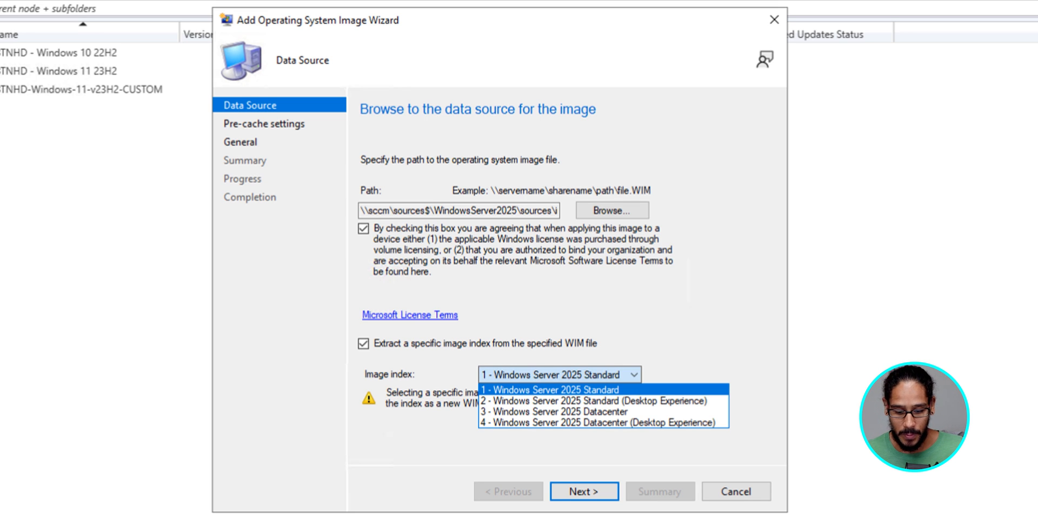
click(594, 401)
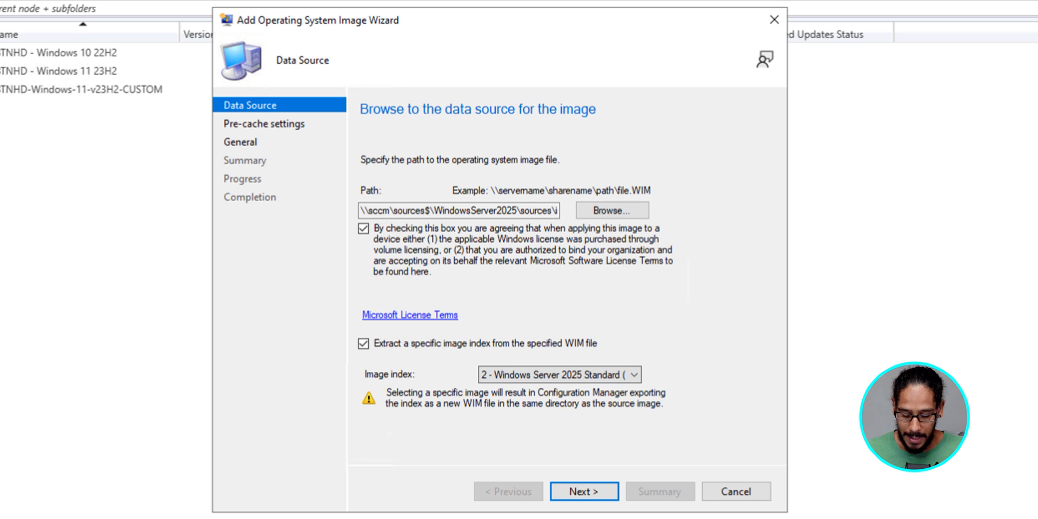
key(Return)
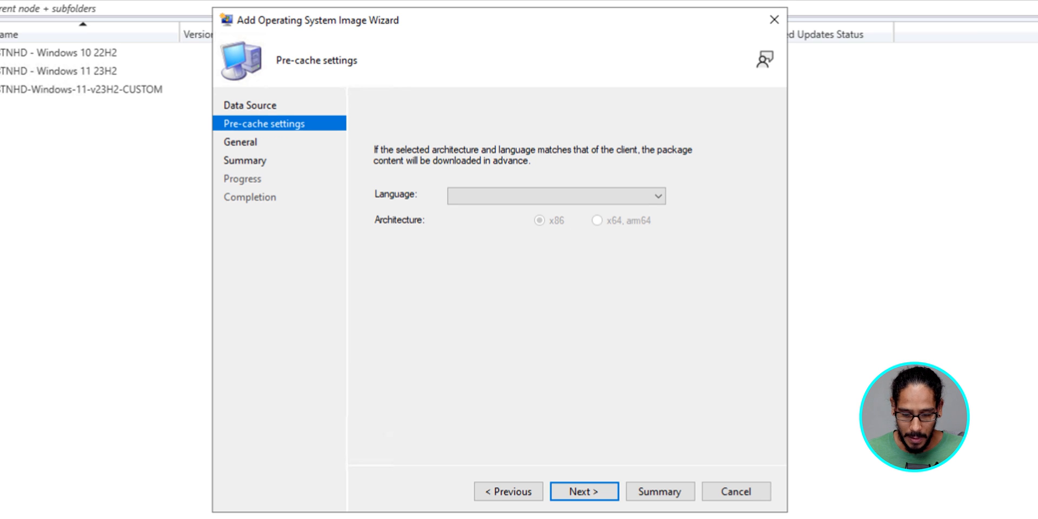
Step: Set the pre-cache language to English (United States) and architecture to x64, arm64, then continue
click(657, 196)
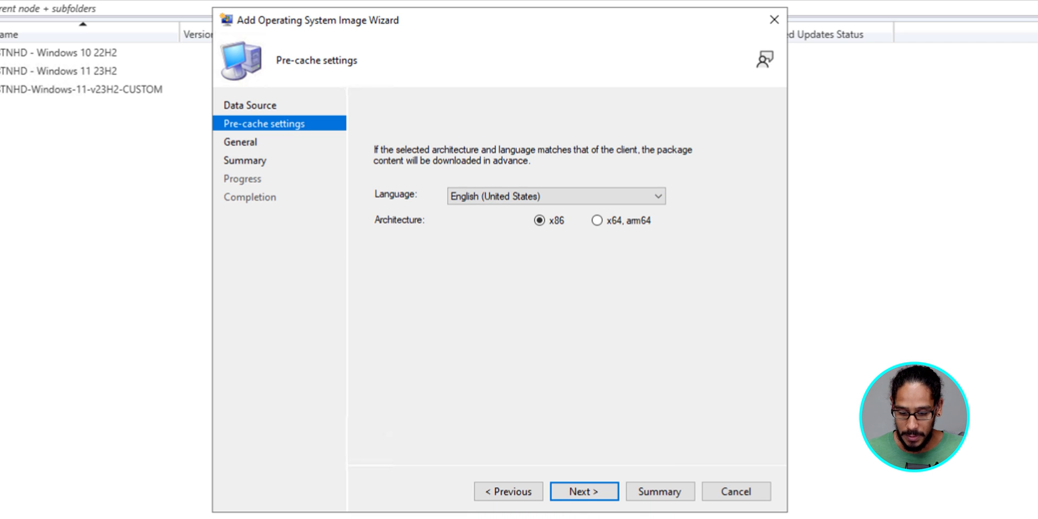
key(Right)
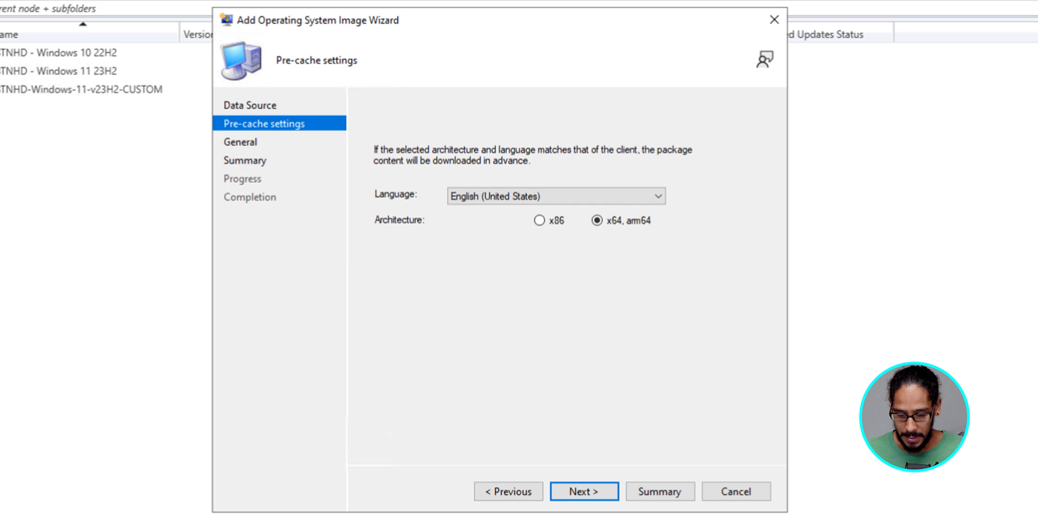
key(Return)
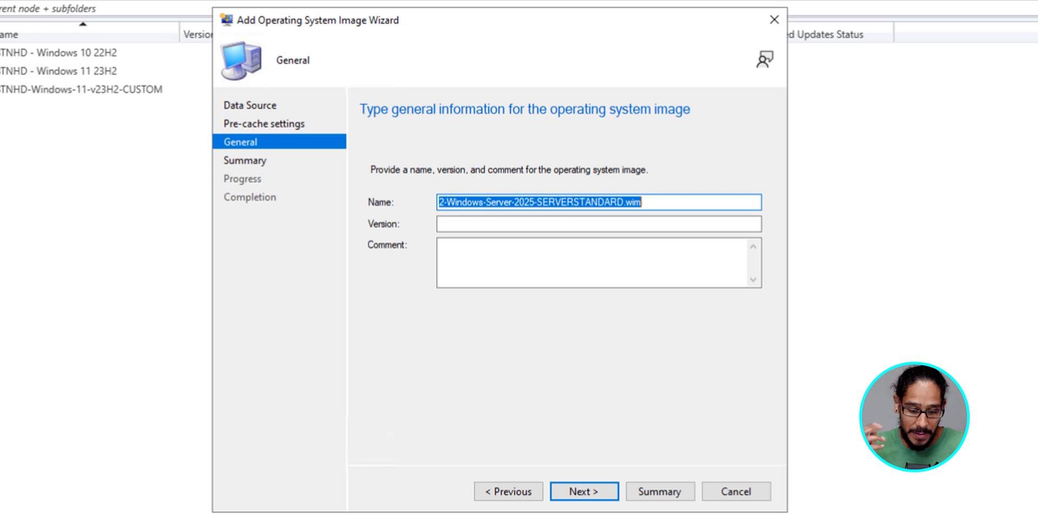
Step: Name the image BTNHD-Windows-Server-2025 and finish the wizard
text(BTNHD-Windows-Server-2025)
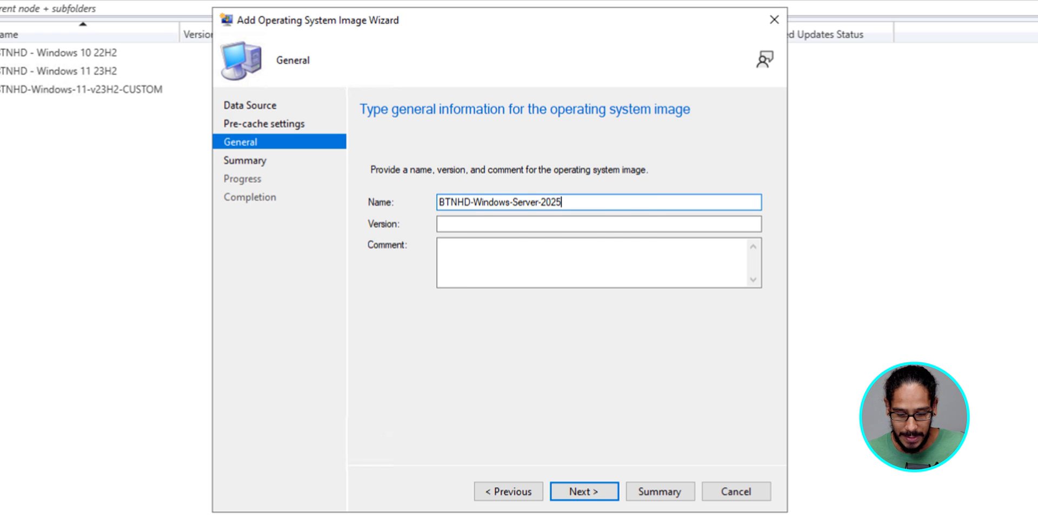
key(Return)
key(Return)
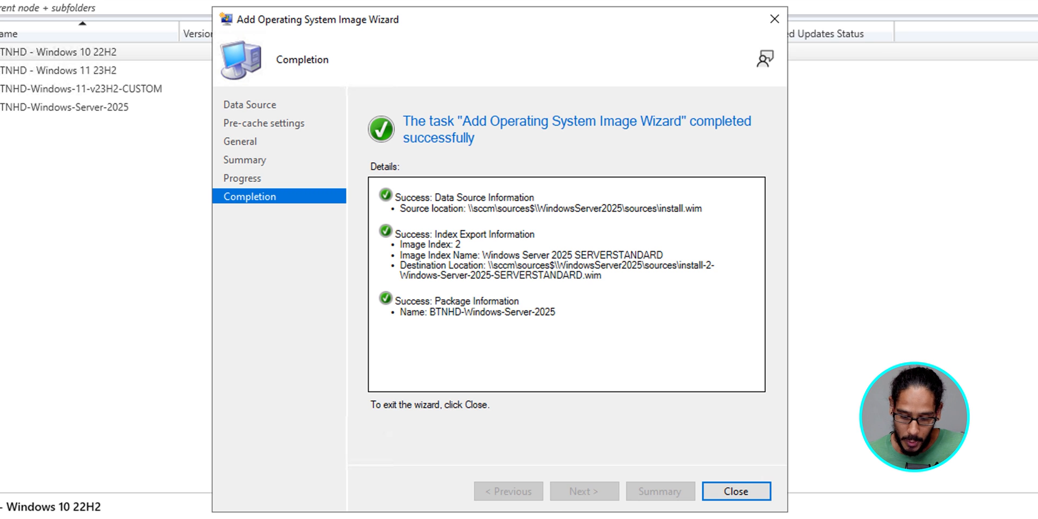
key(Return)
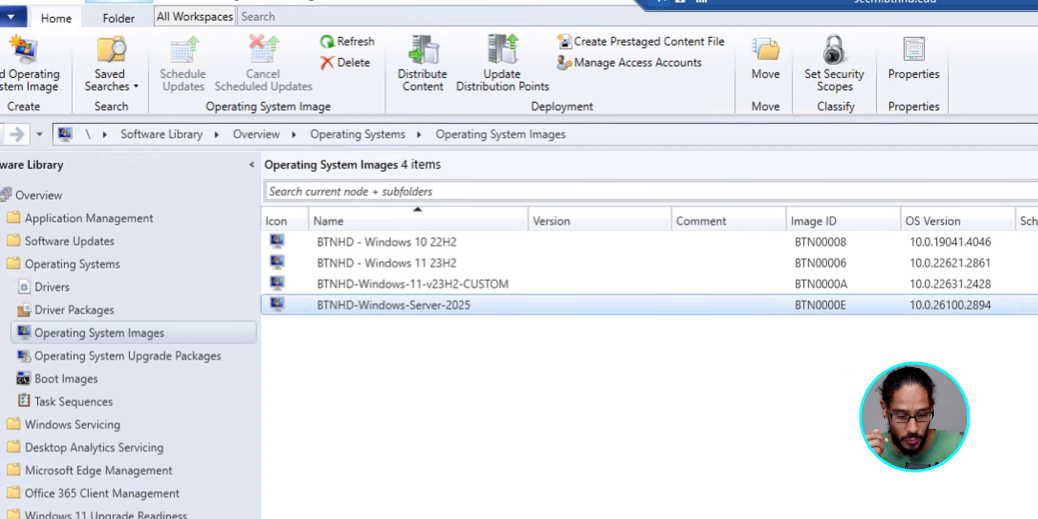
Step: Start distributing the content of the BTNHD-Windows-Server-2025 image and proceed past the content review
right_click(487, 321)
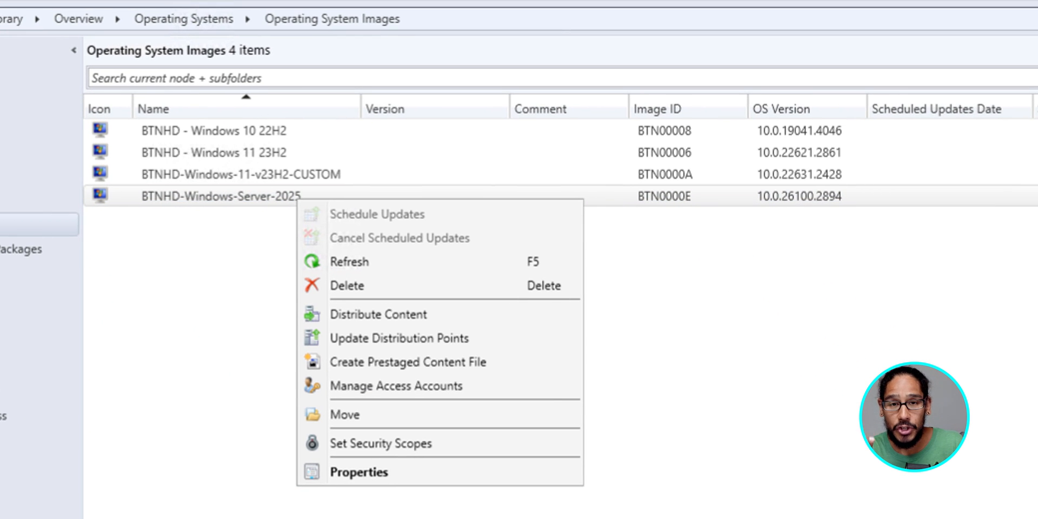
click(378, 314)
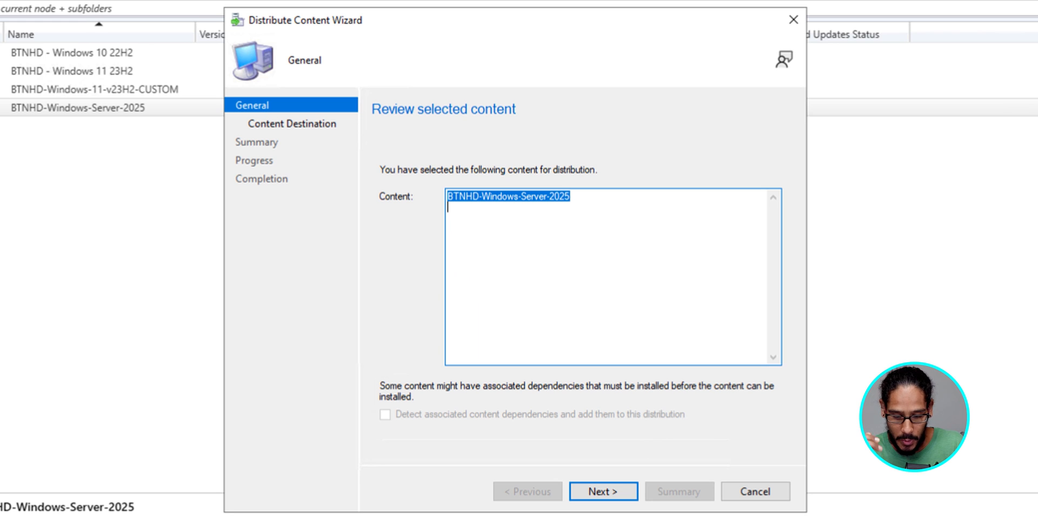
key(Return)
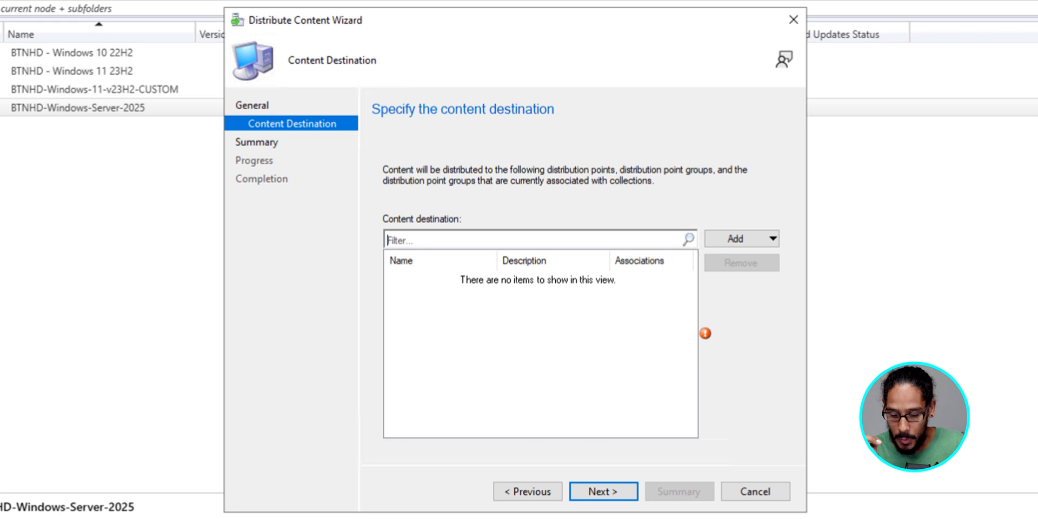
Step: Add distribution point SCCM.BTNHD.EDU as the content destination and complete the distribution wizard
click(741, 238)
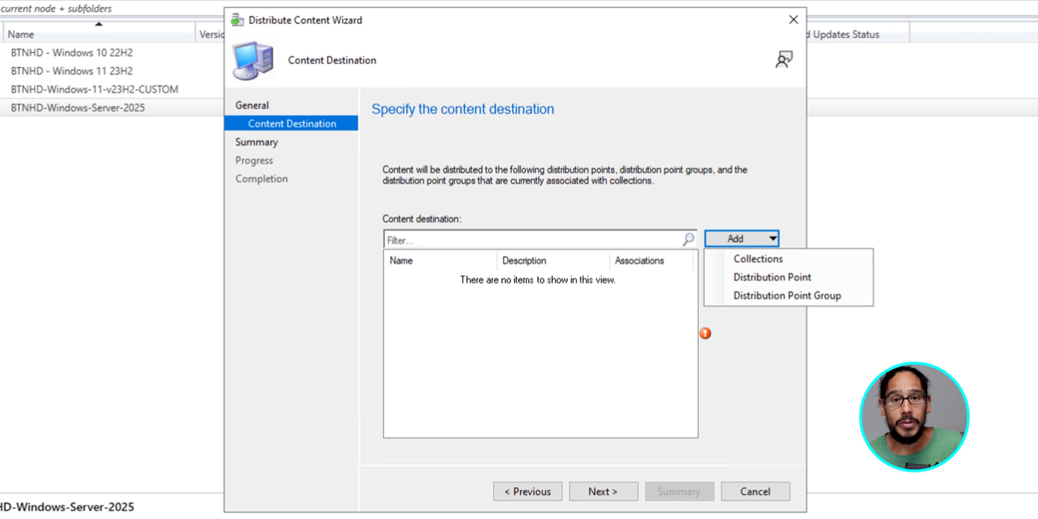
click(772, 278)
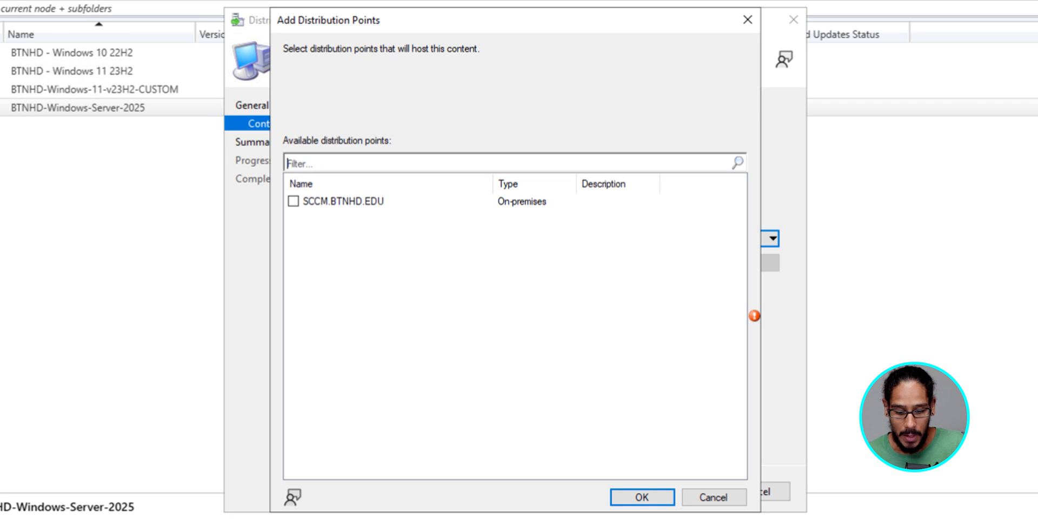
click(293, 201)
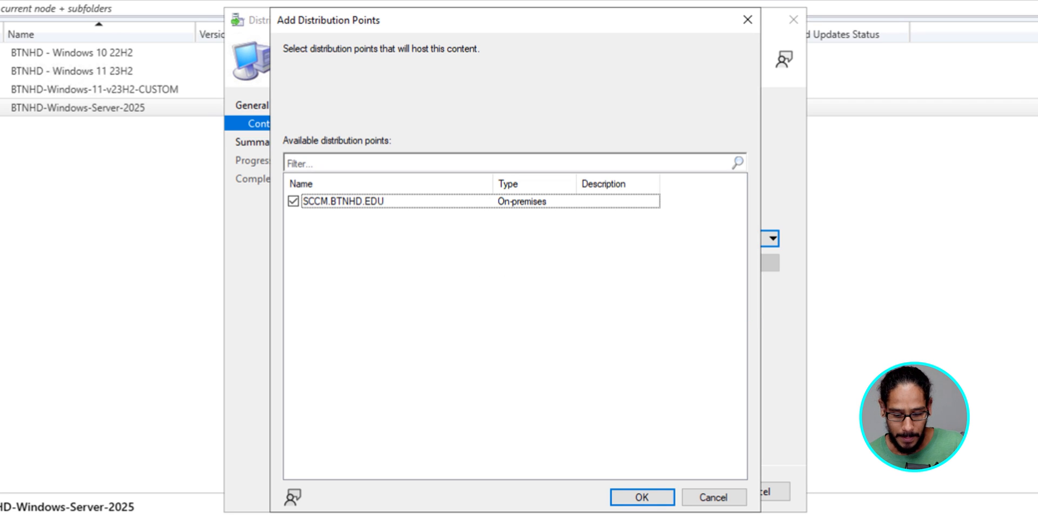
key(Return)
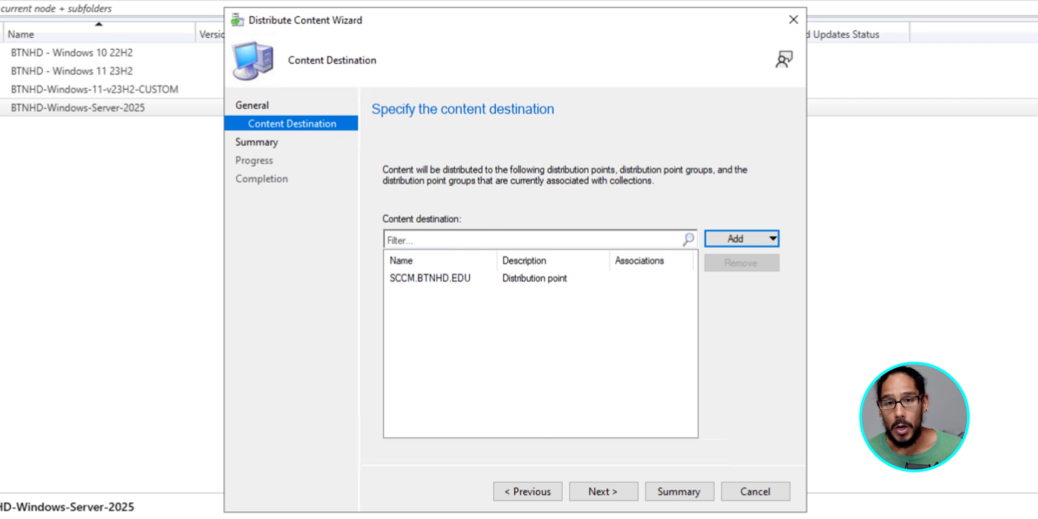
key(alt+n)
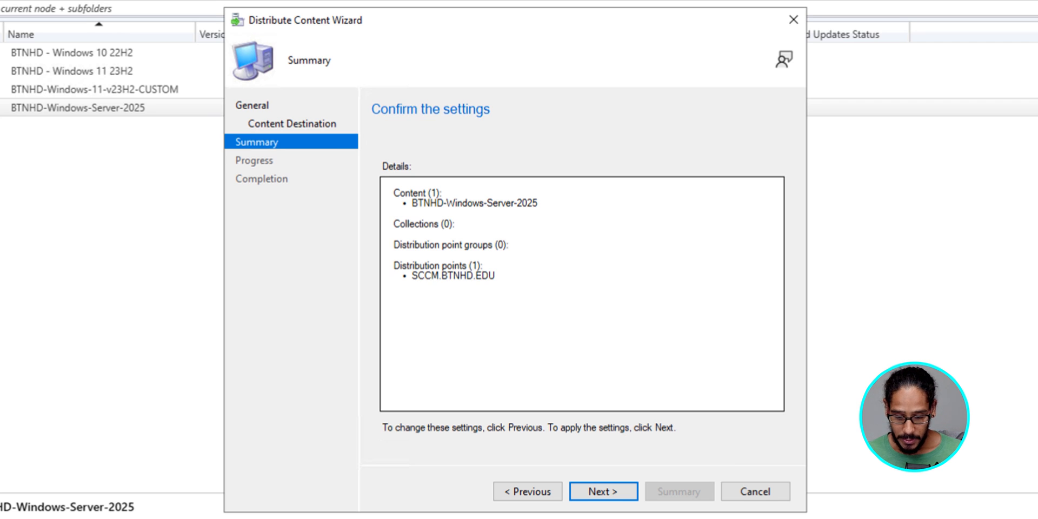
key(alt+n)
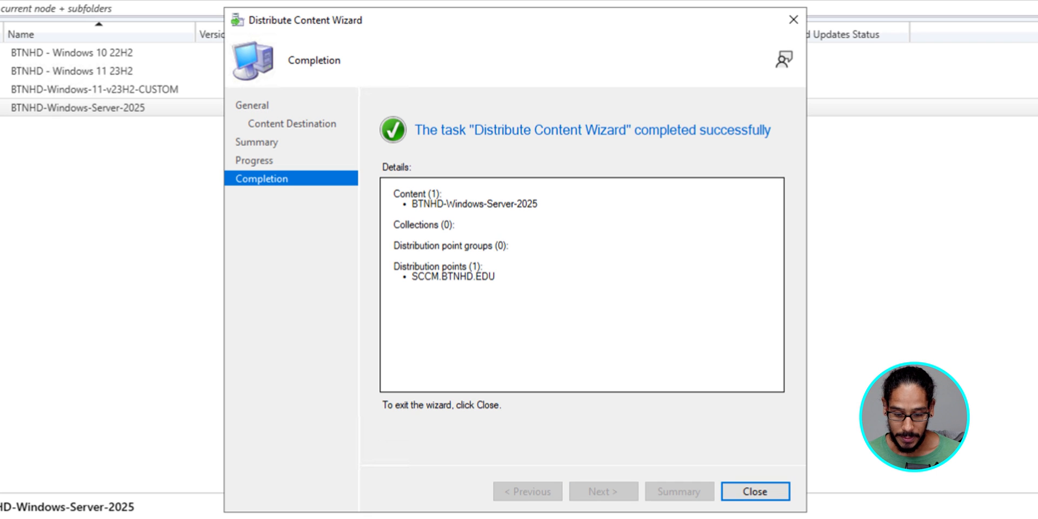
key(Return)
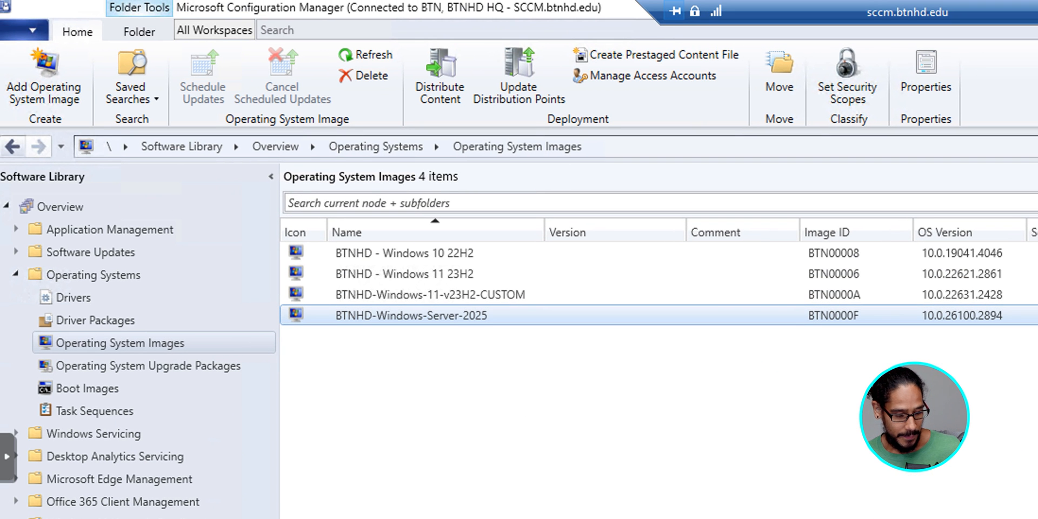
Step: Start creating a new task sequence that installs an existing image package
click(95, 411)
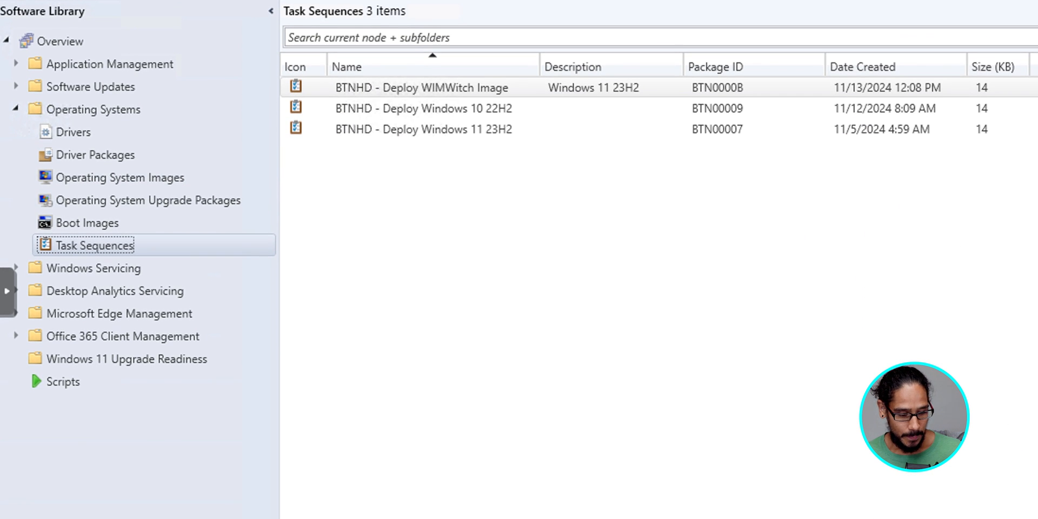
right_click(97, 248)
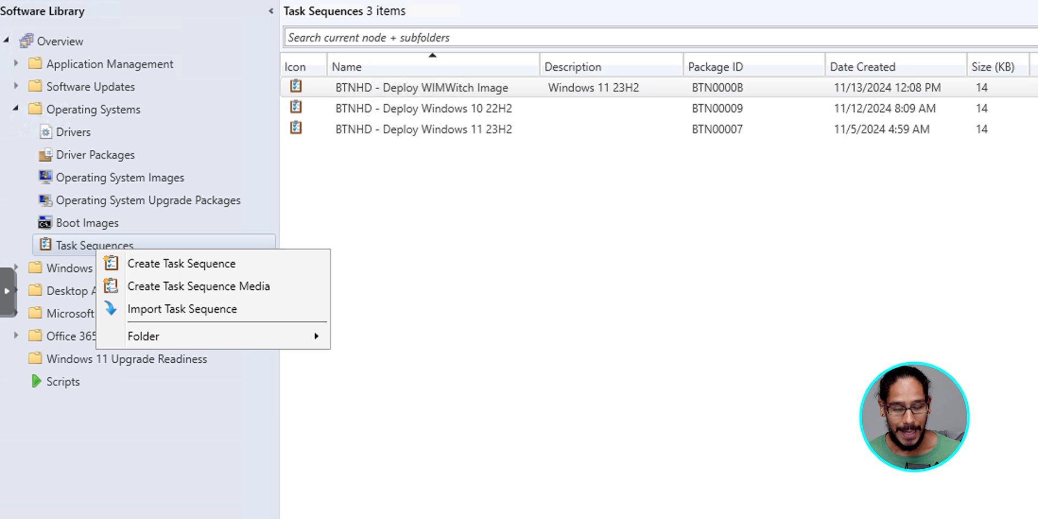
click(181, 263)
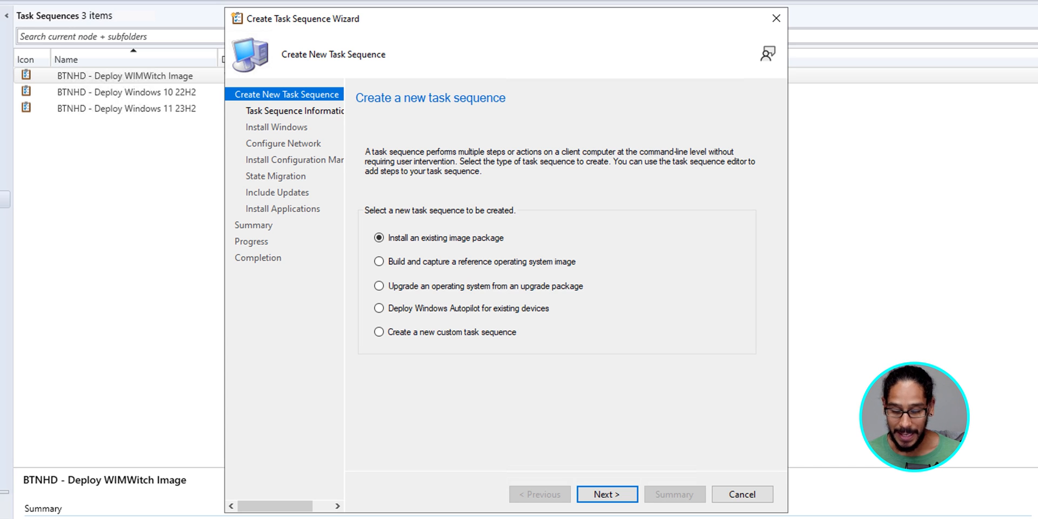
key(Return)
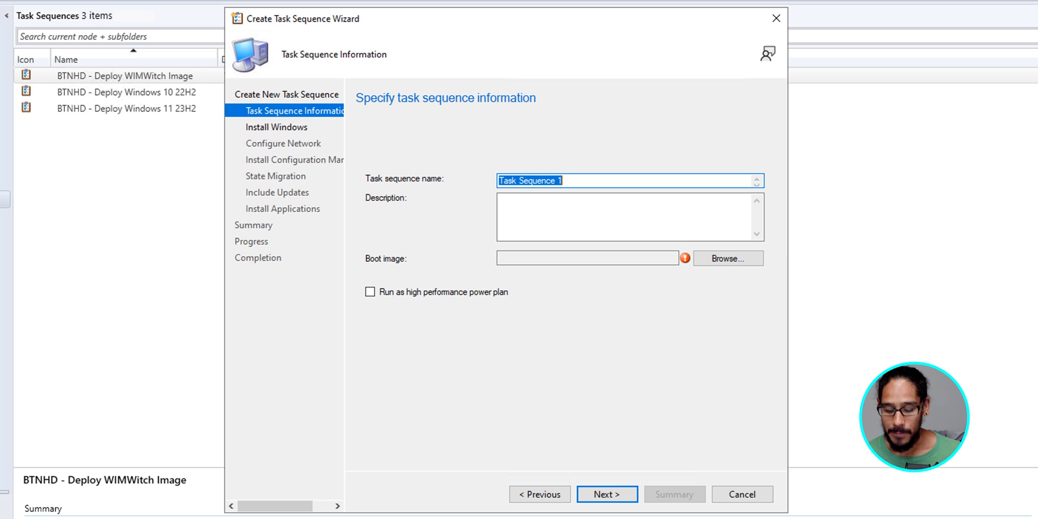
Step: Name the task sequence 'BTNHD - Deploy Windows Server 2025', select Boot image (x64) en-US, and continue
text(BTNHD - Deploy Windows Server 2025)
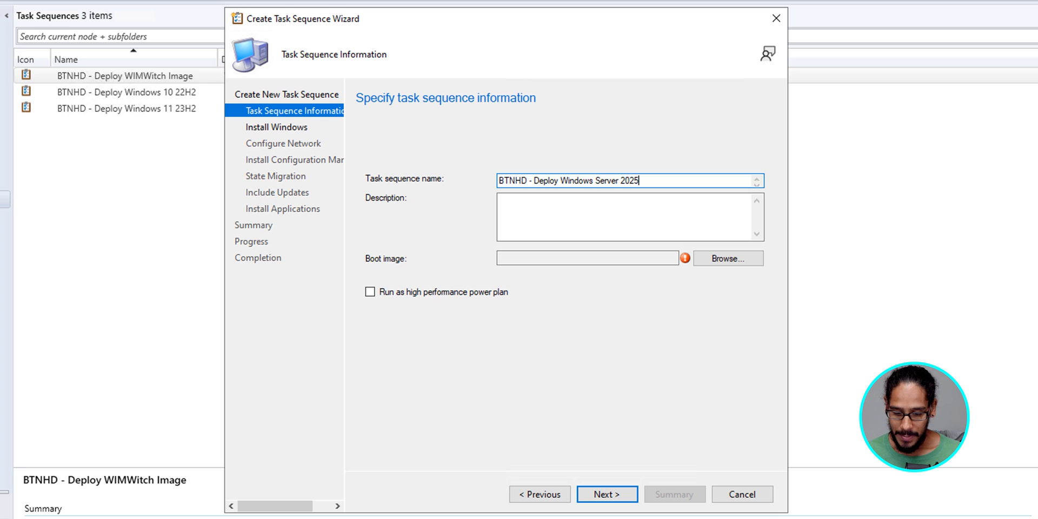
click(728, 258)
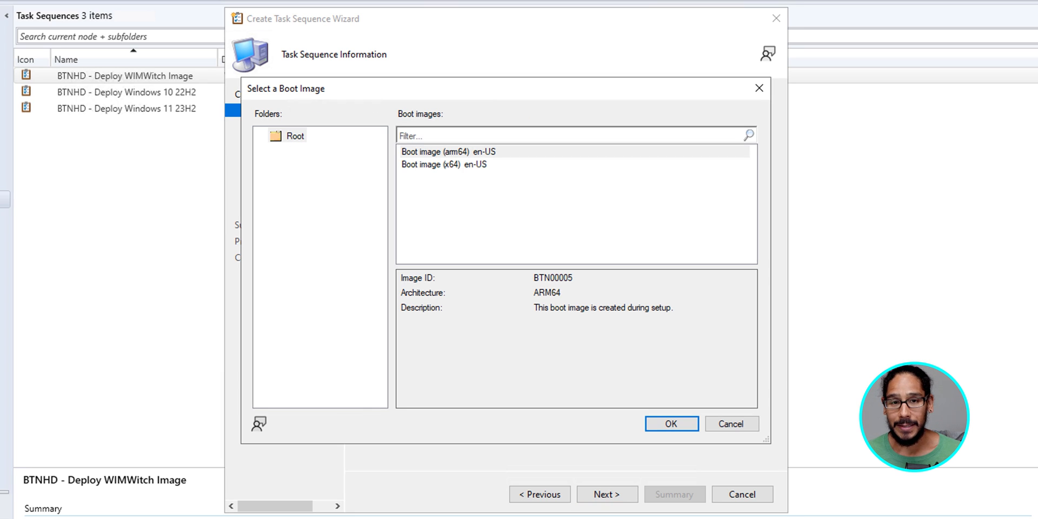
click(444, 164)
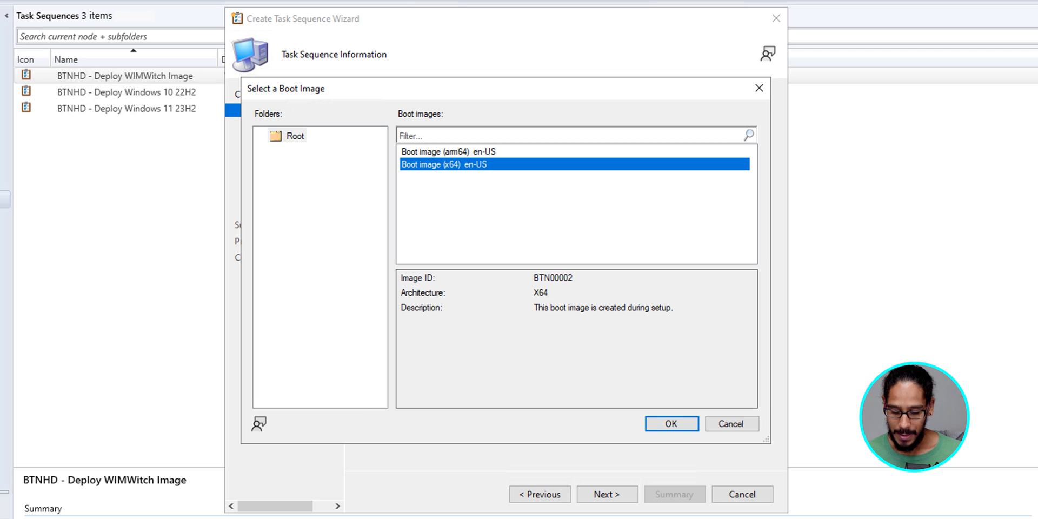
key(Return)
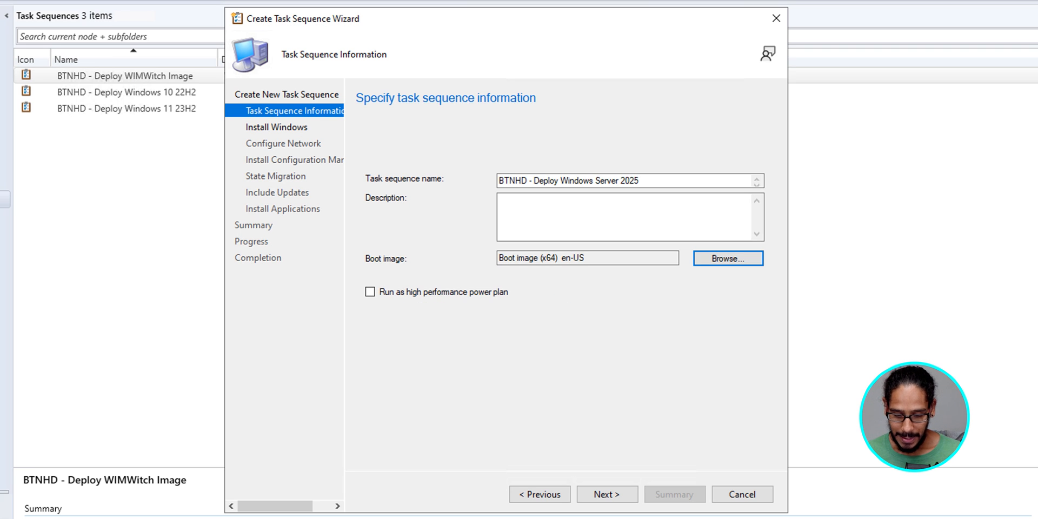
click(607, 494)
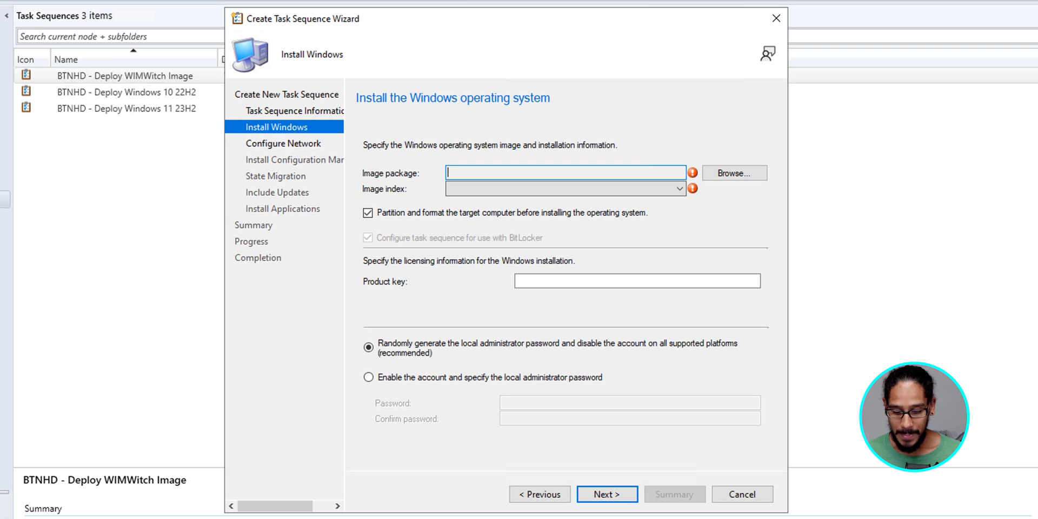
Step: Browse for and select the BTNHD-Windows-Server-2025 en-US image package for the Windows installation
click(734, 172)
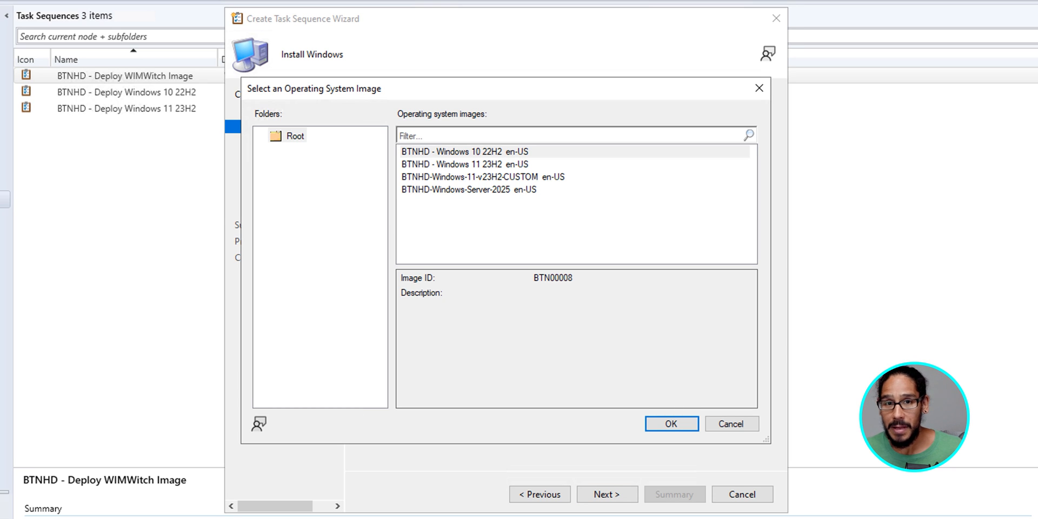
click(469, 190)
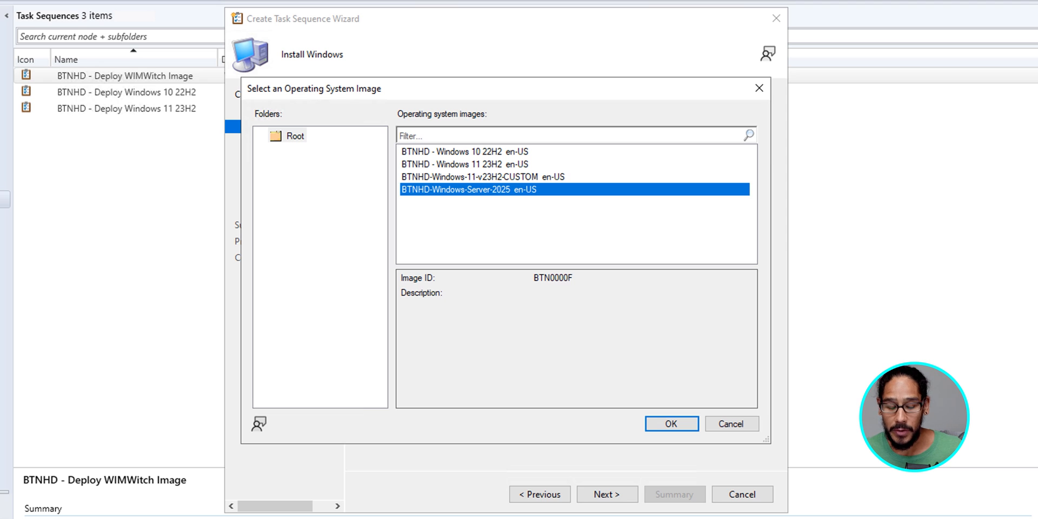
key(Return)
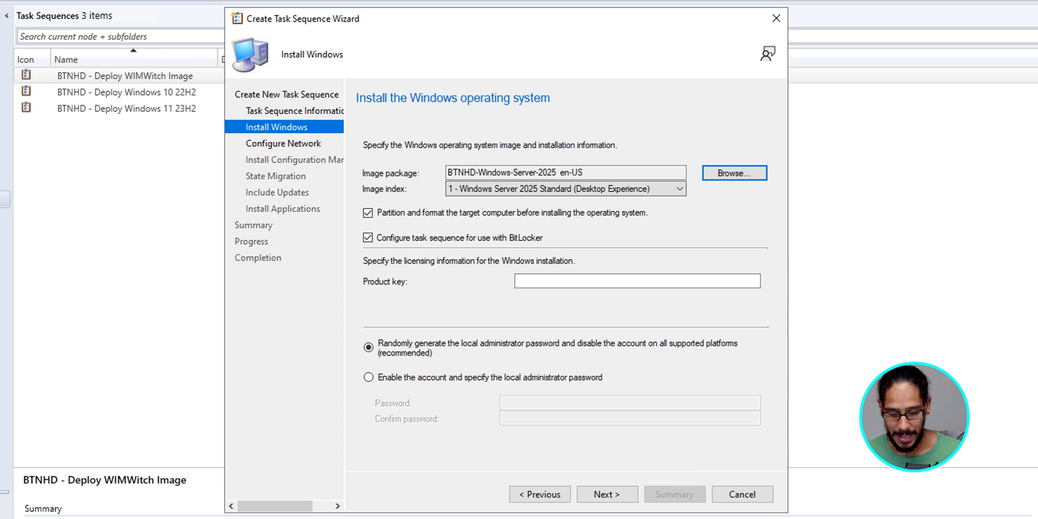
Step: Turn off the BitLocker task sequence option, enable the local administrator account with a specified password, and continue
click(368, 238)
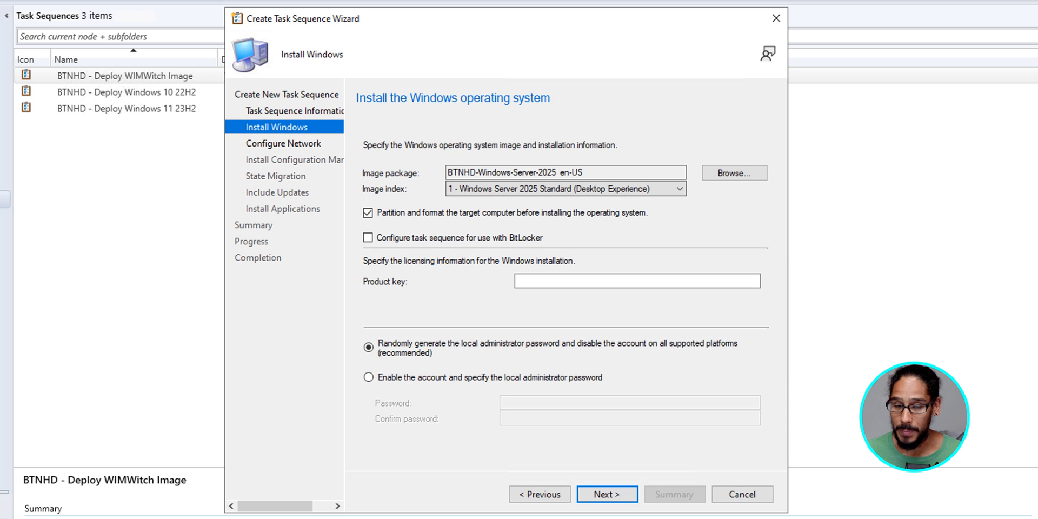
click(369, 378)
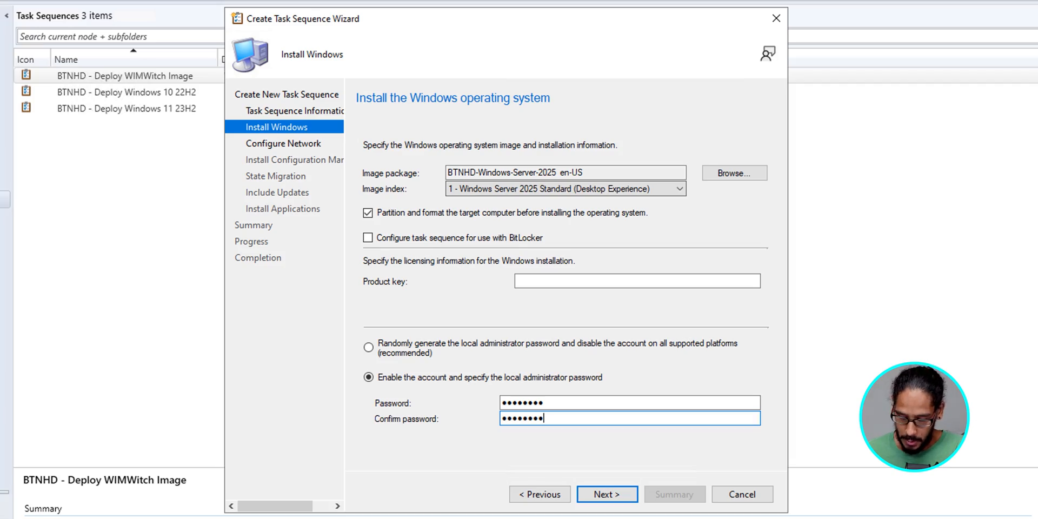
key(Return)
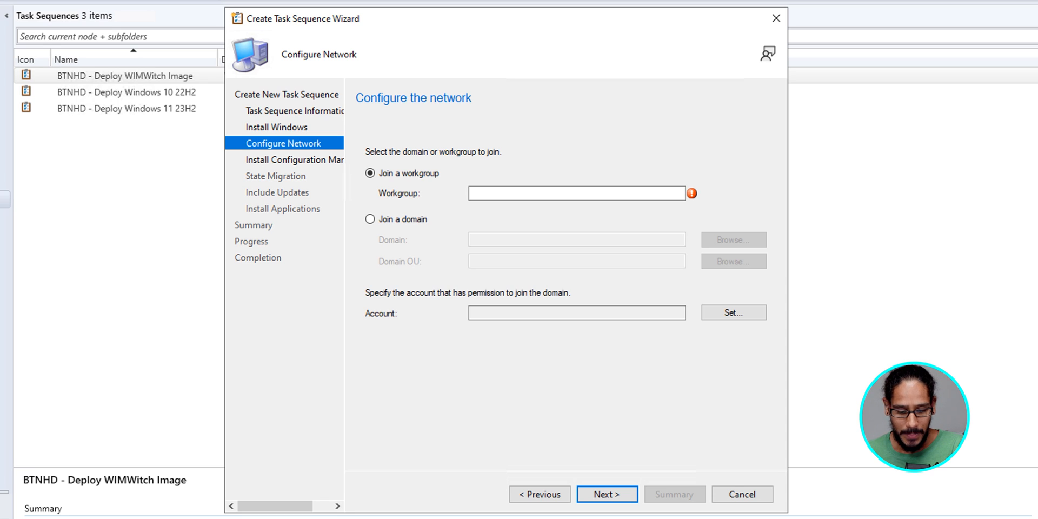
Step: Choose to join a domain and select btnhd.edu as the domain
click(370, 219)
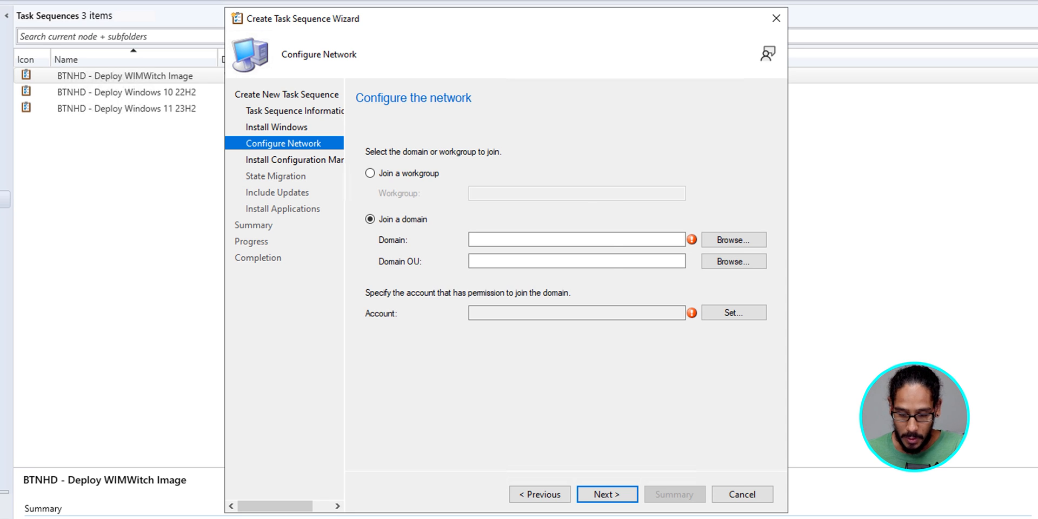
click(733, 240)
click(432, 217)
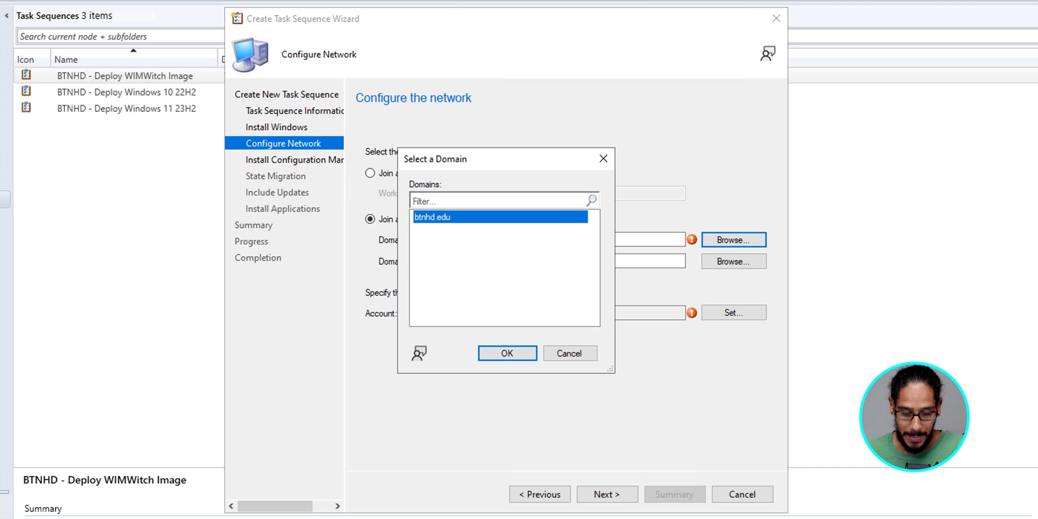
key(Return)
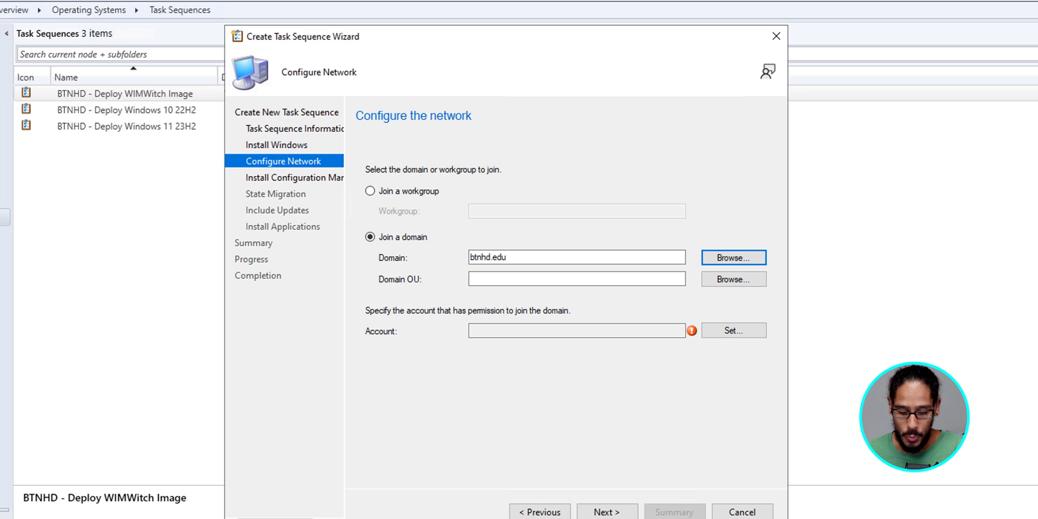
Step: Set the domain OU to the SERVERS container under BTNHD
click(733, 279)
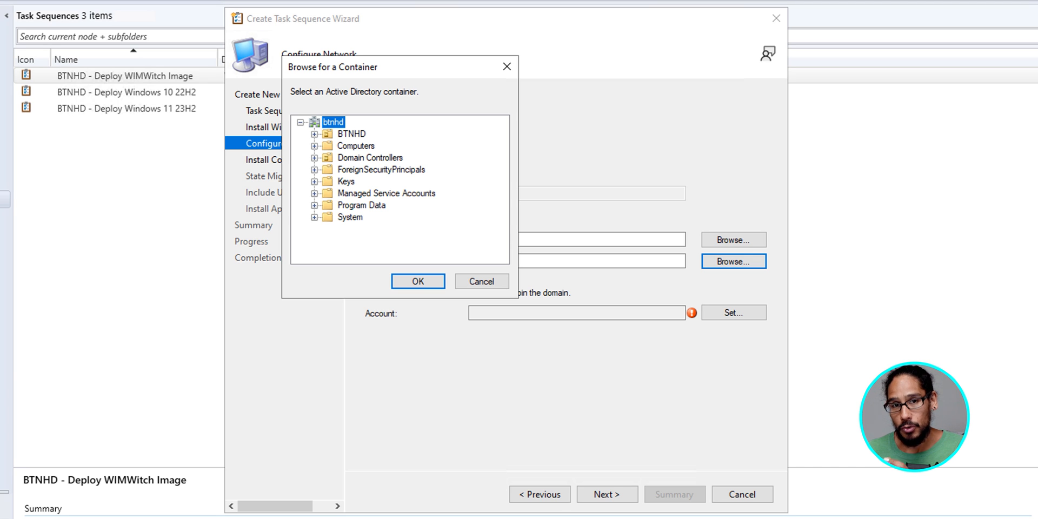
click(314, 134)
click(370, 169)
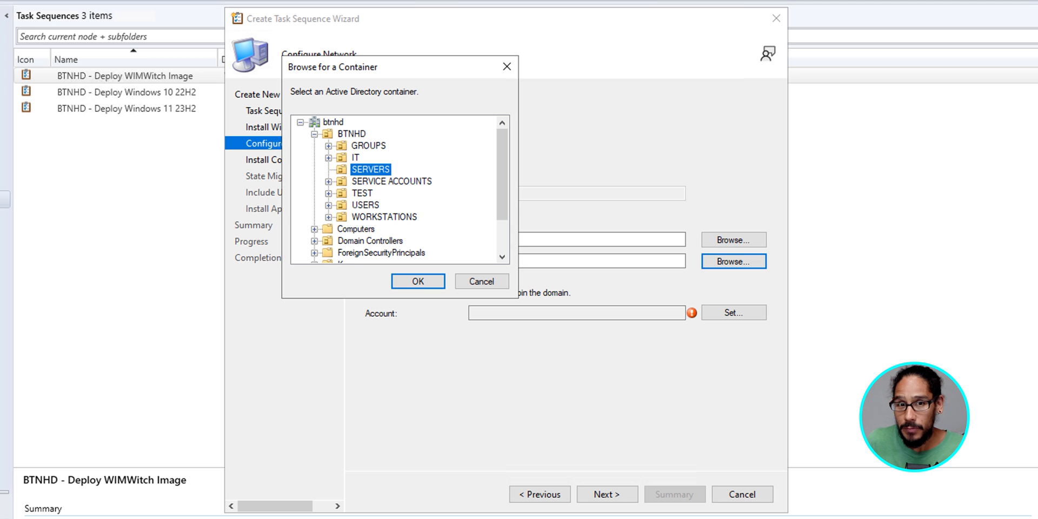
key(Return)
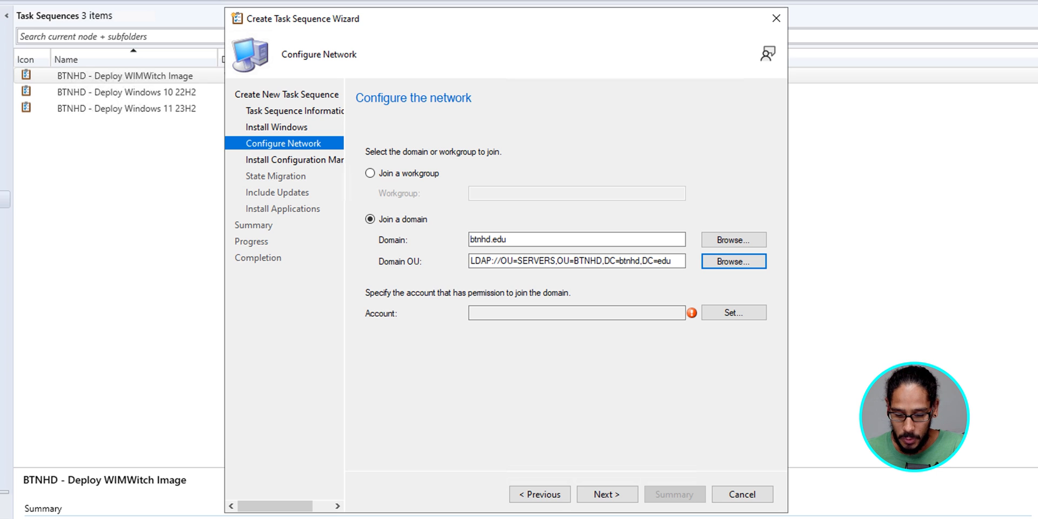
Step: Set the domain join account to BTNHD\svc.domainjoin with its password, verify the connection, and confirm
click(734, 312)
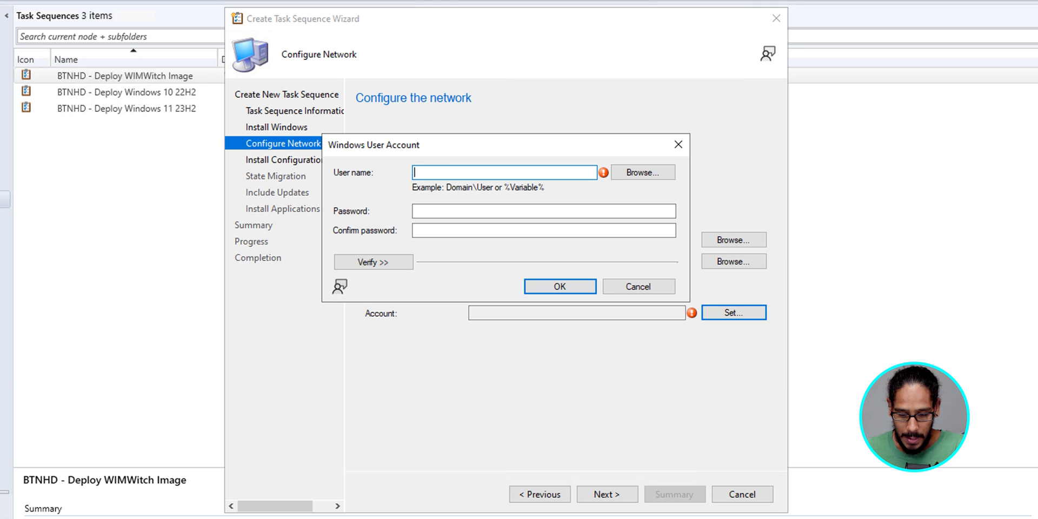
click(642, 173)
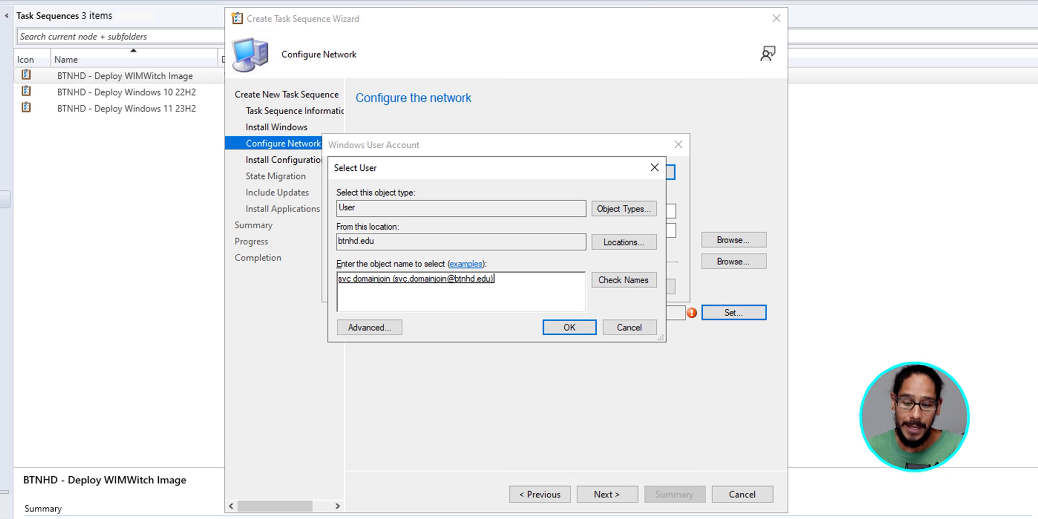
key(Return)
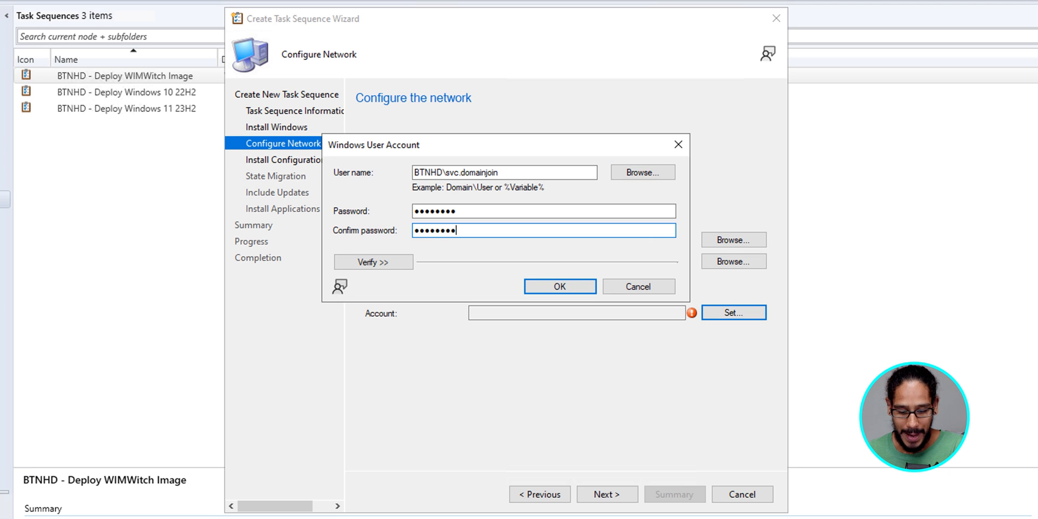
key(Tab)
key(Return)
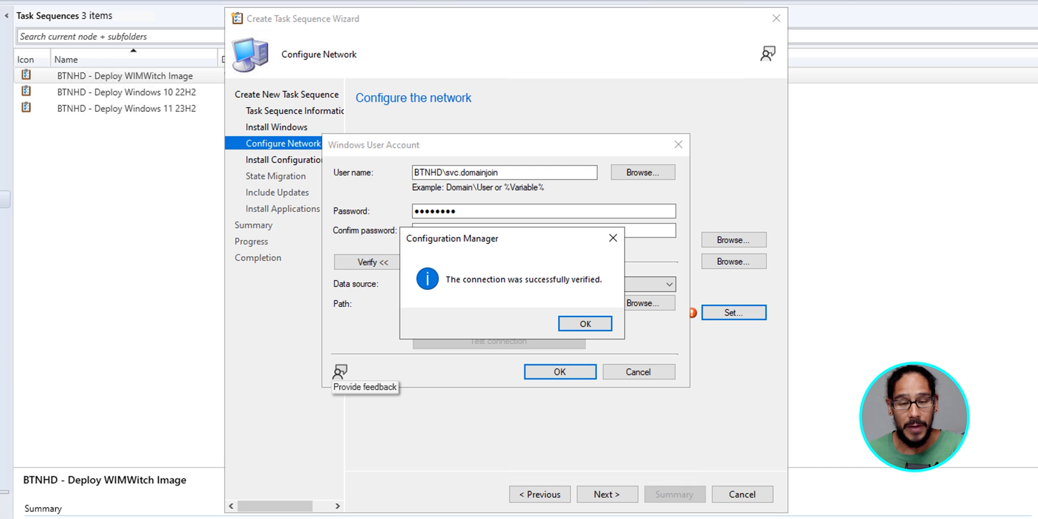
key(Return)
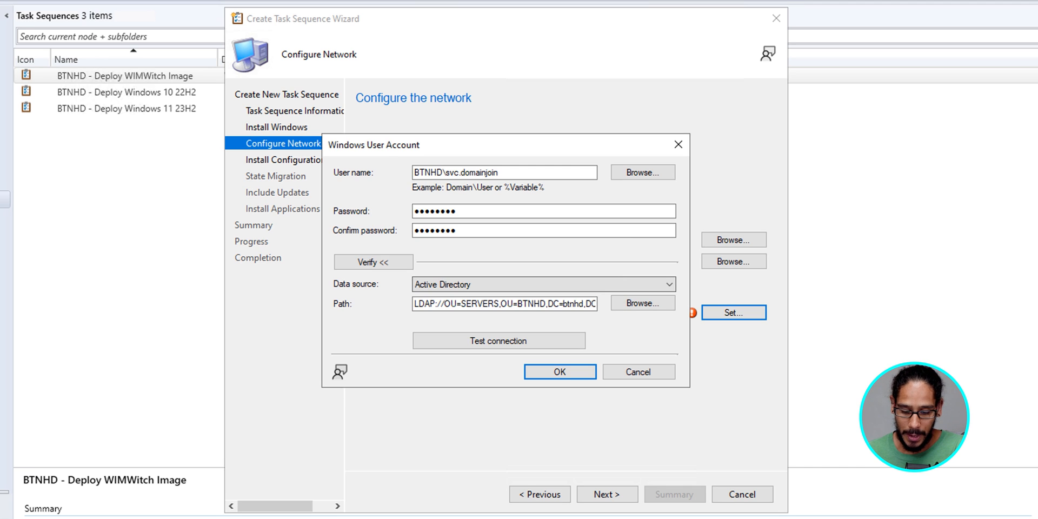
key(Return)
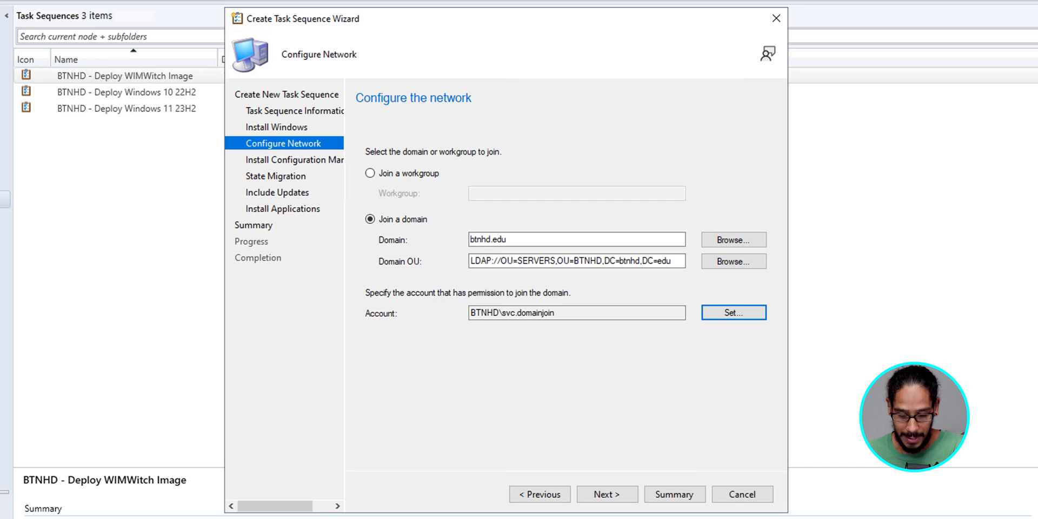
Step: Accept the default client package, state migration, updates and applications settings and finish creating the task sequence
key(alt+n)
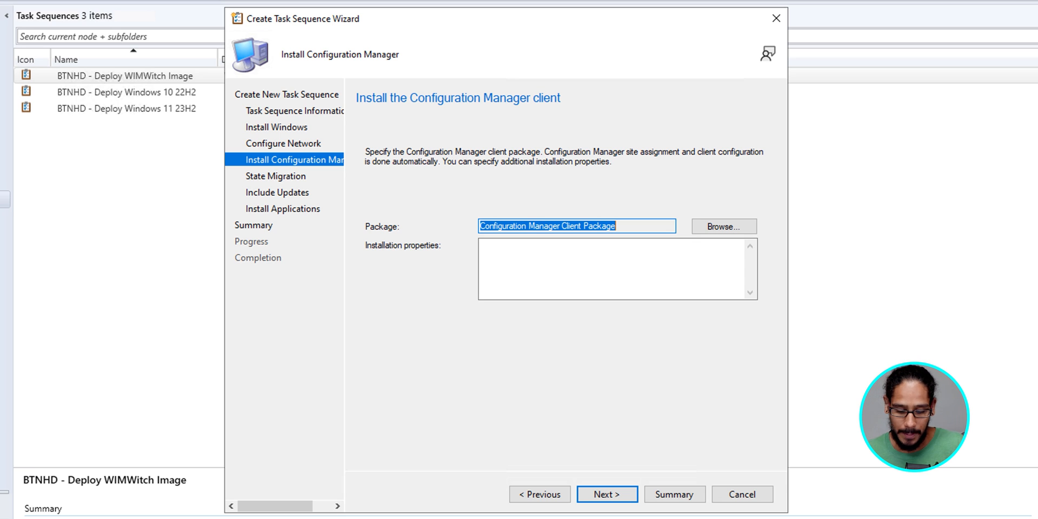
key(Return)
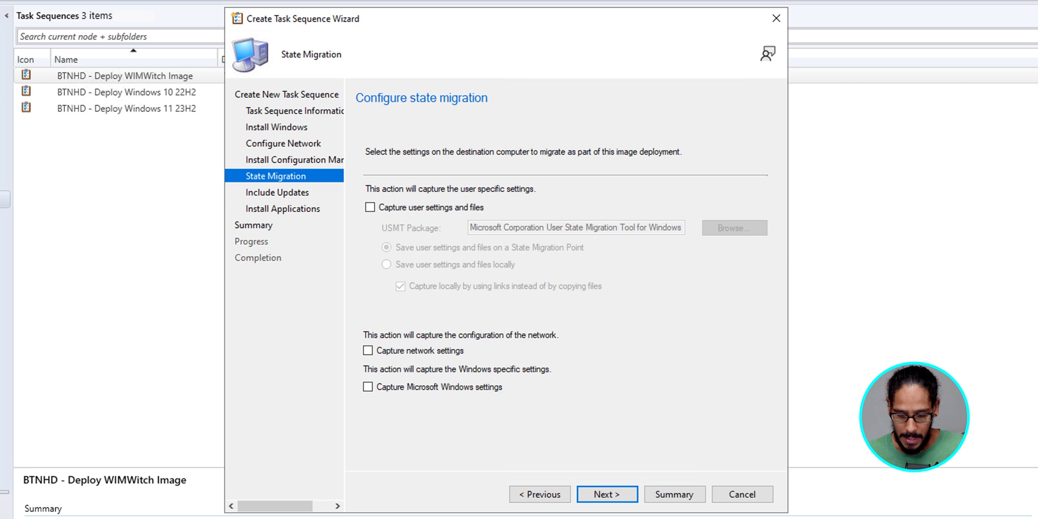
key(Return)
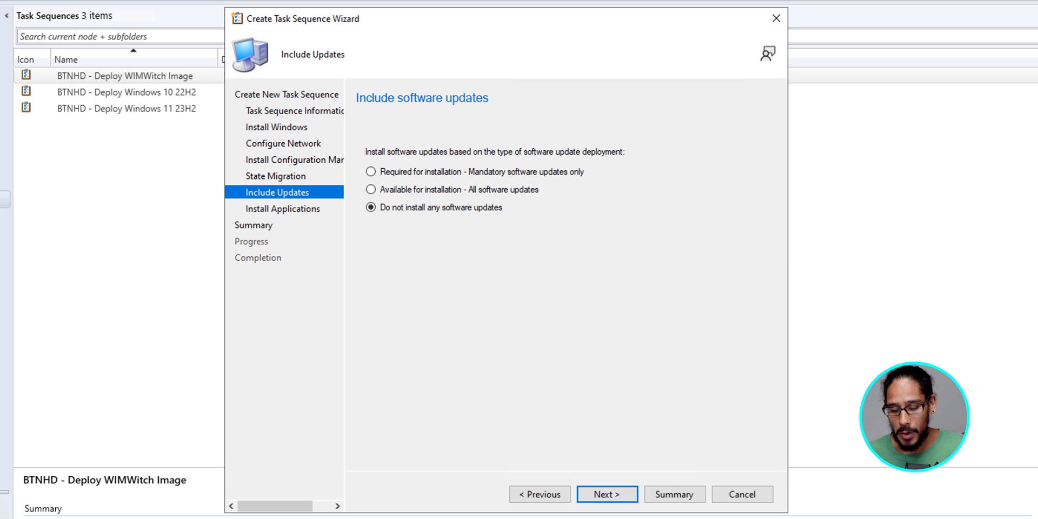
key(Return)
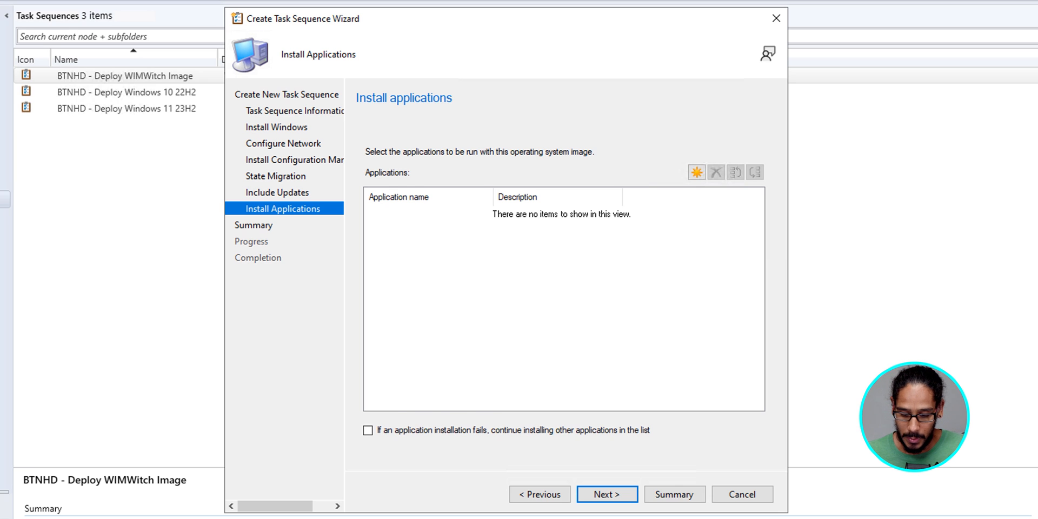
key(Return)
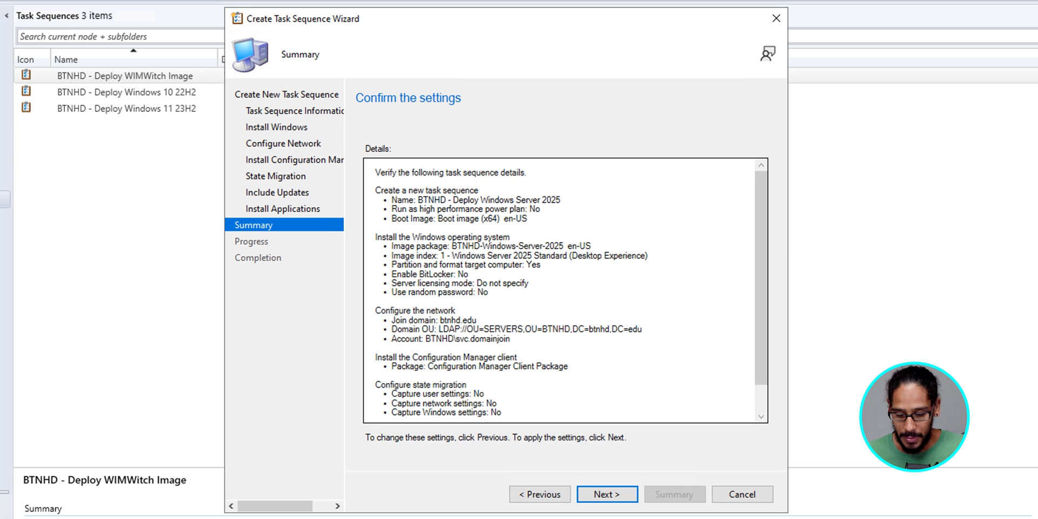
key(Return)
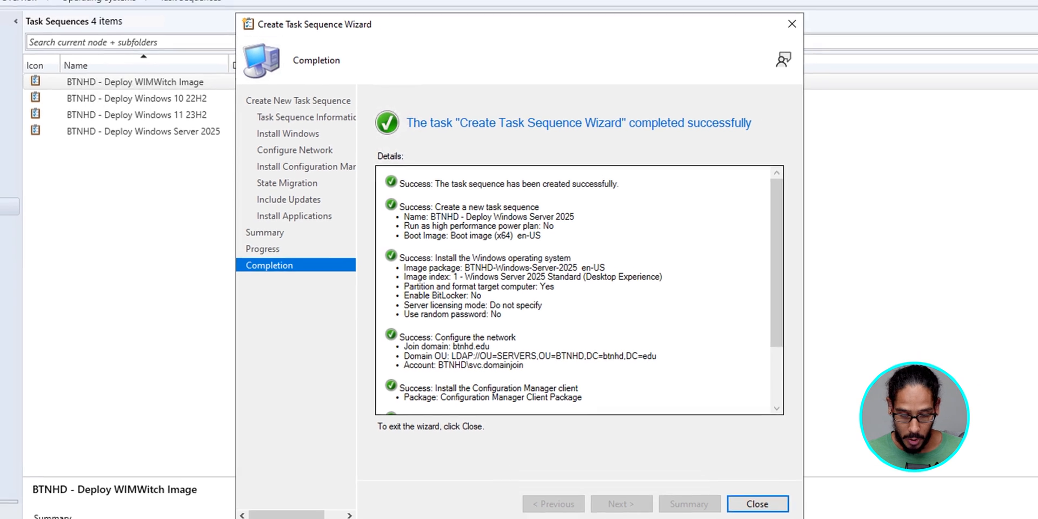
key(Return)
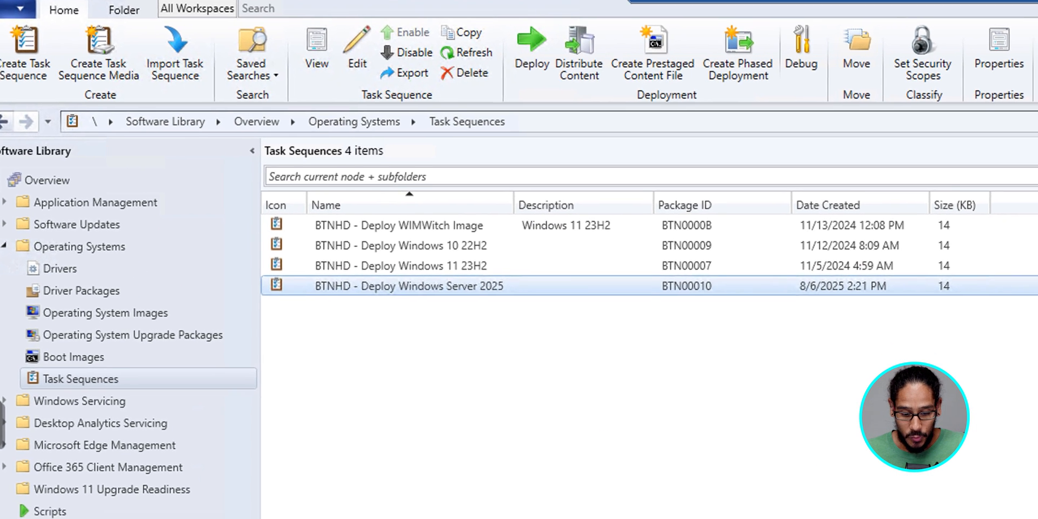
Step: Start deploying the 'BTNHD - Deploy Windows Server 2025' task sequence to the All Unknown Computers collection and continue
right_click(468, 308)
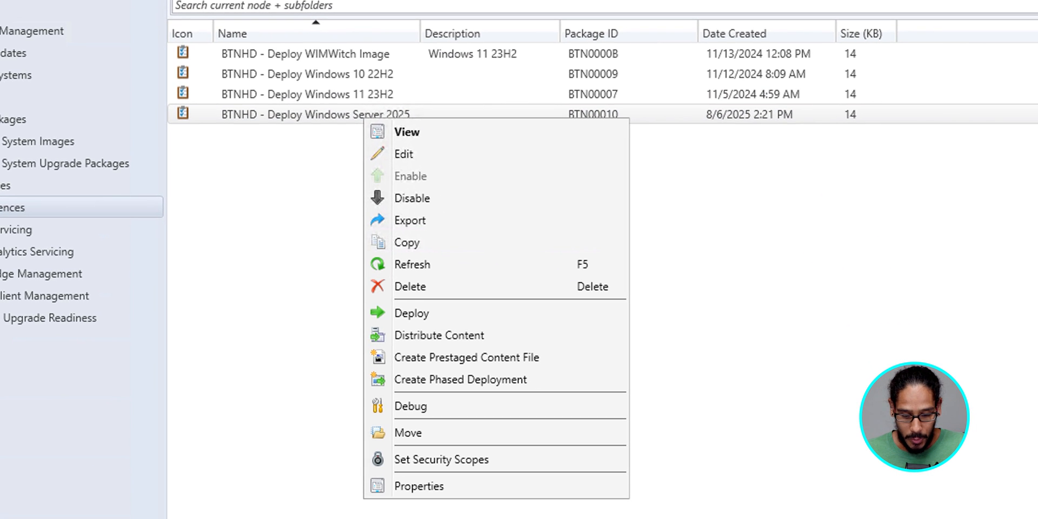
click(412, 313)
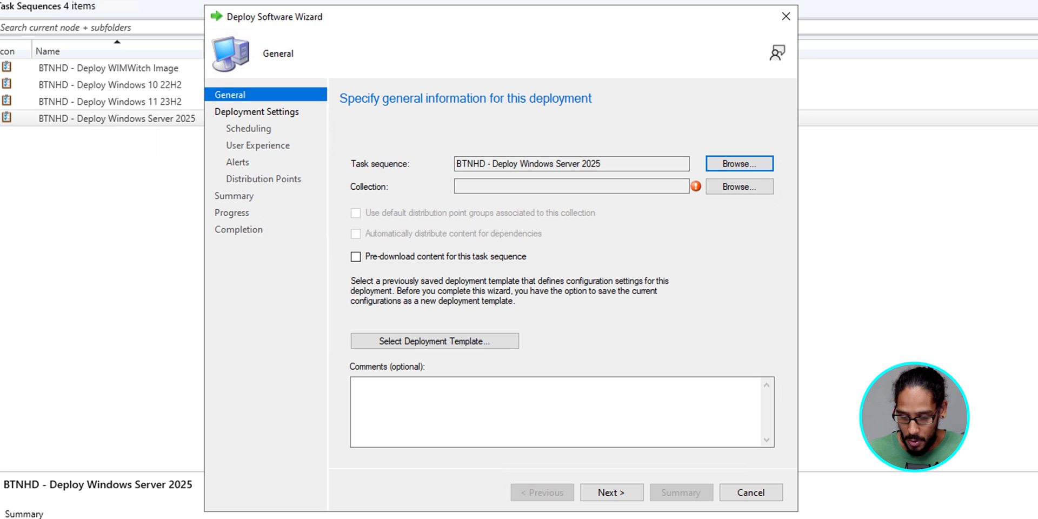
click(739, 187)
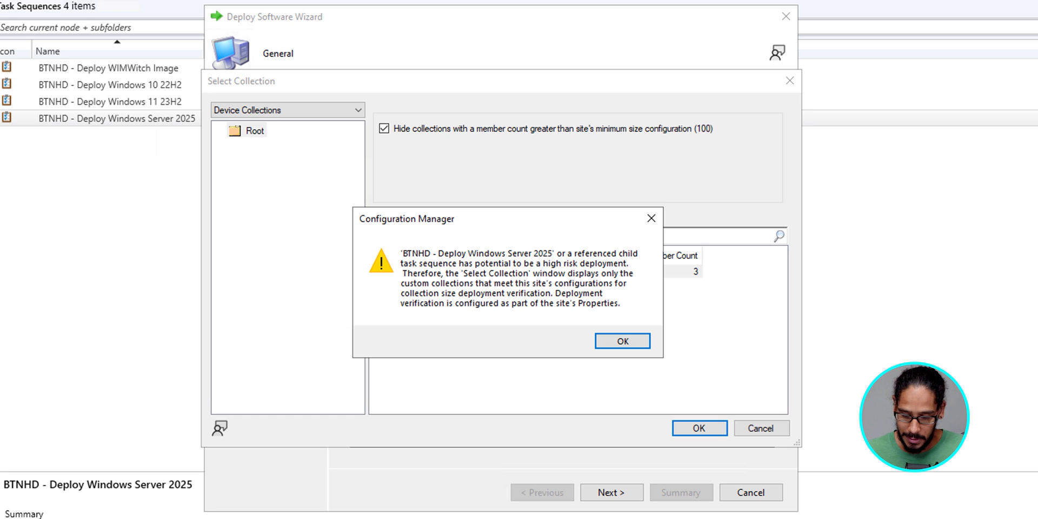
key(Return)
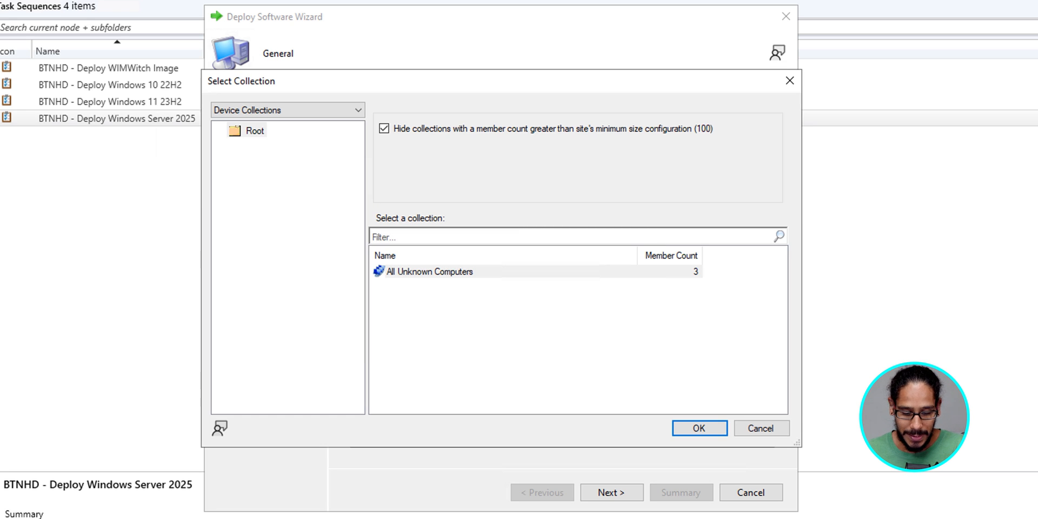
click(429, 271)
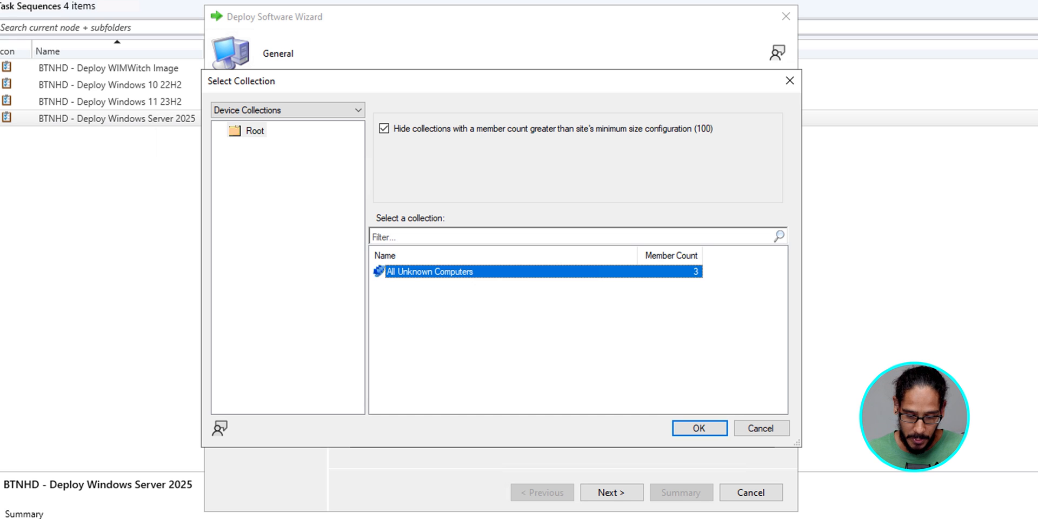
key(Return)
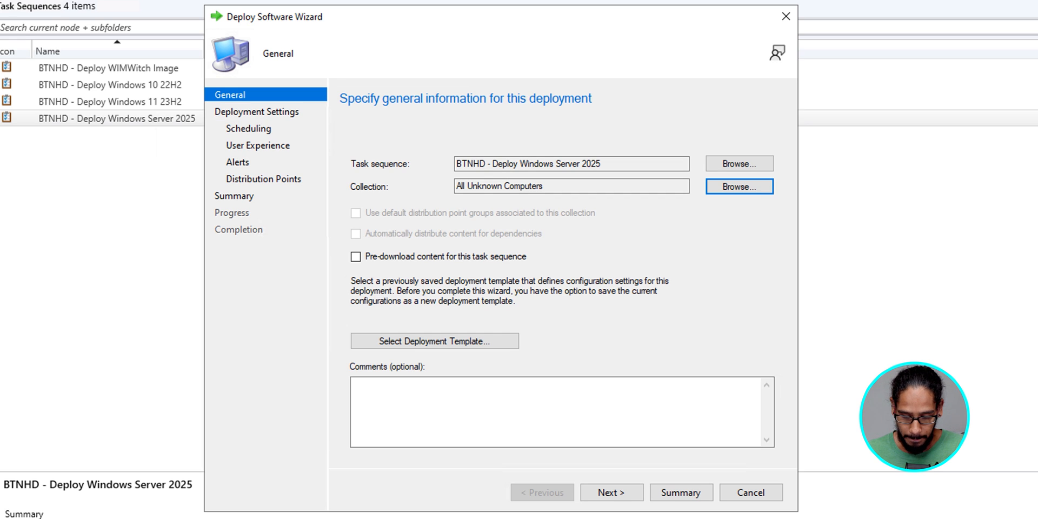
click(612, 492)
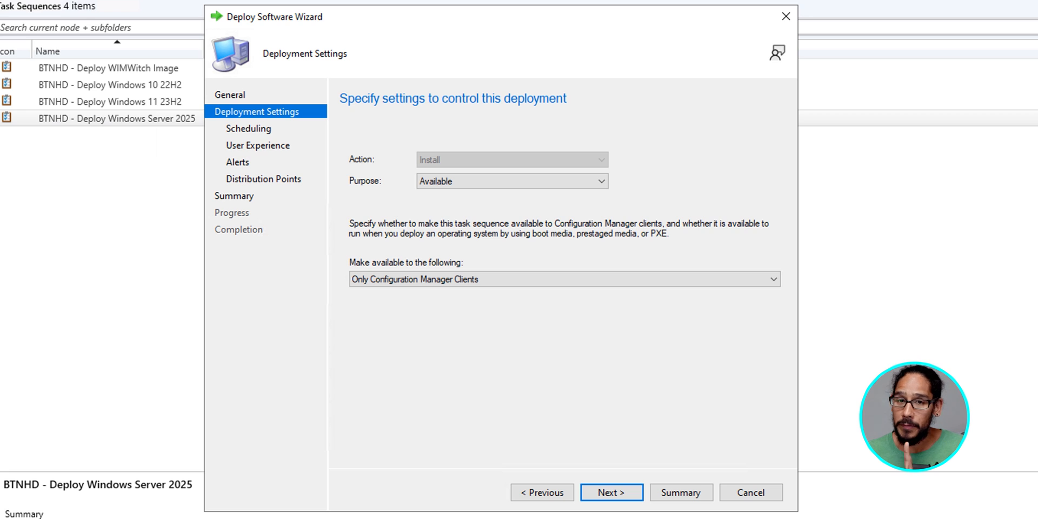
Step: Make the deployment available to Only media and PXE and continue
click(564, 279)
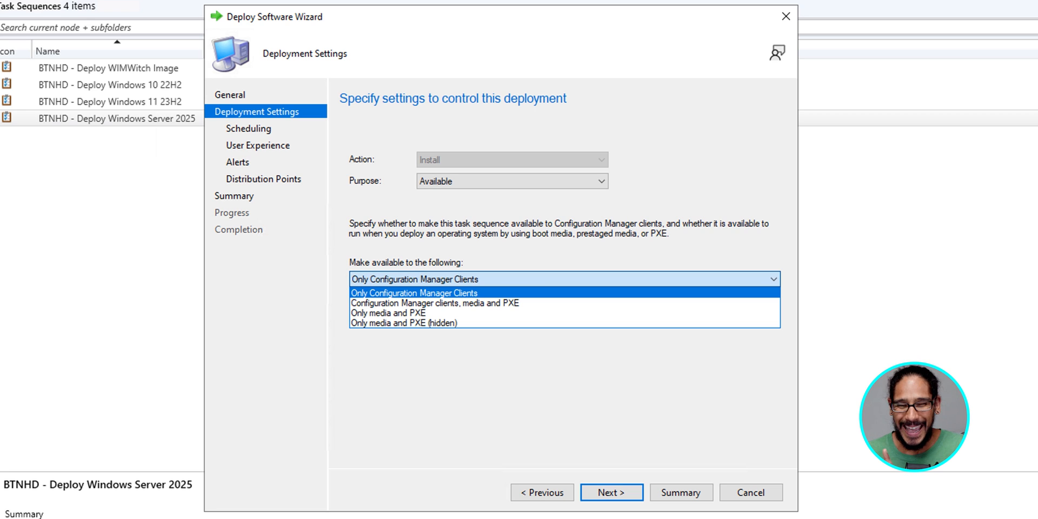
click(388, 313)
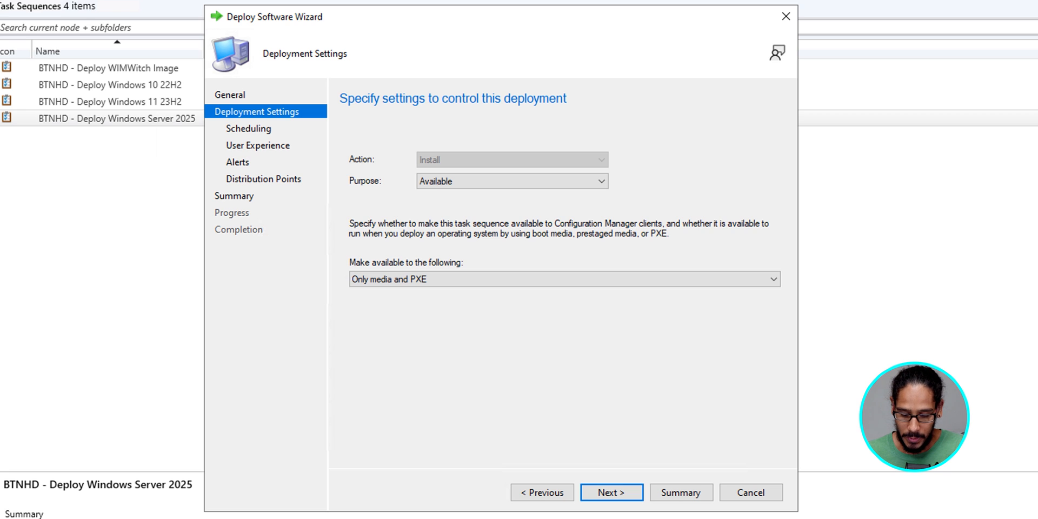
key(Return)
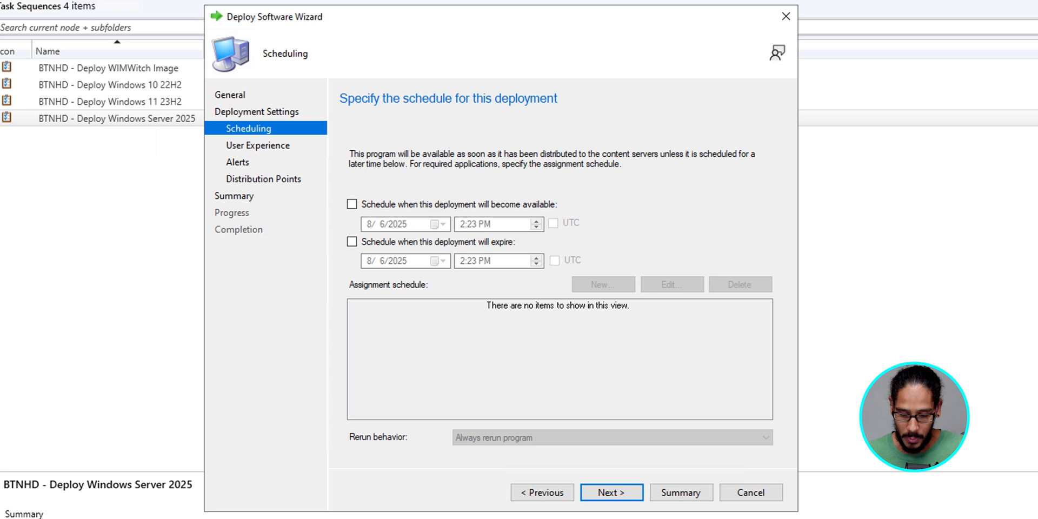
Step: Accept the default scheduling, user experience, alerts and distribution point settings, then finish and close the Deploy Software Wizard
key(Return)
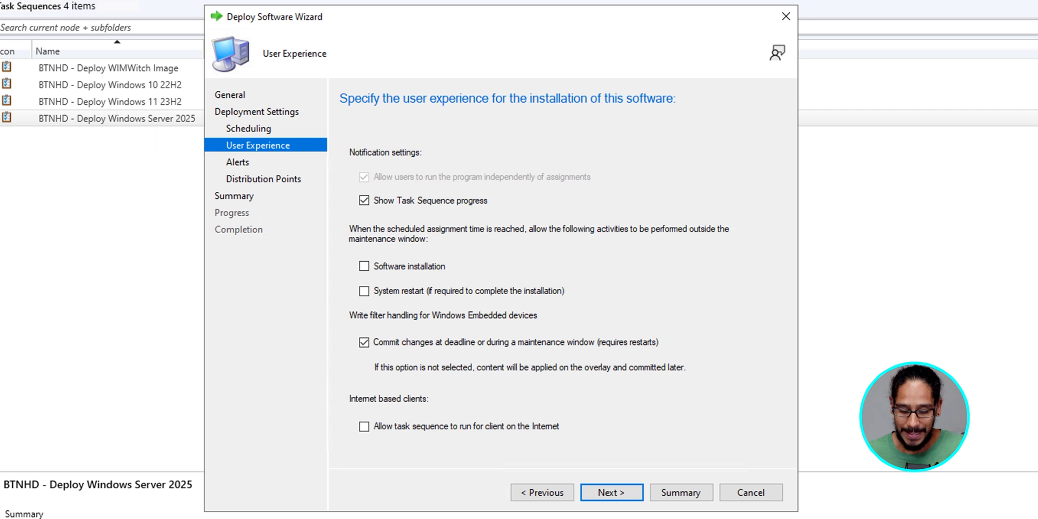
key(Return)
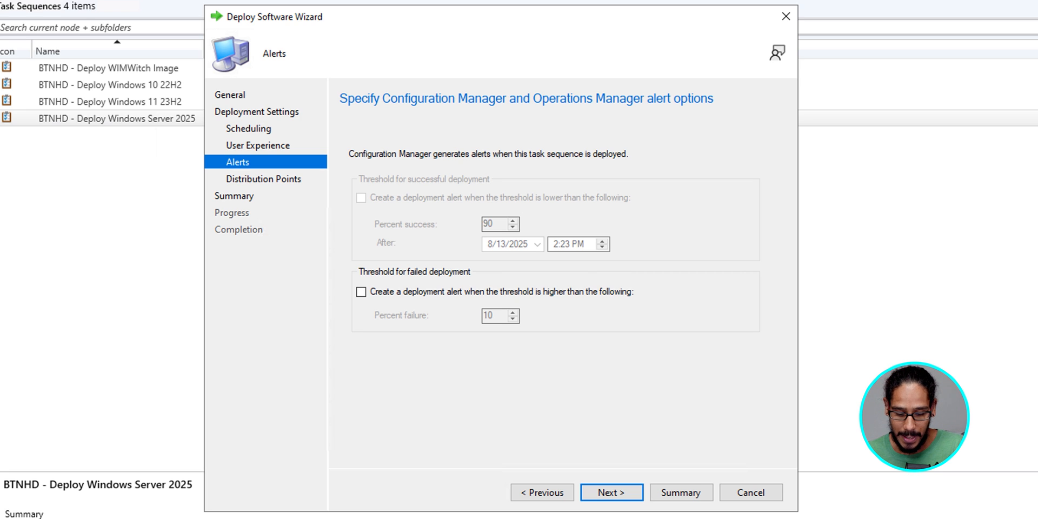
click(619, 492)
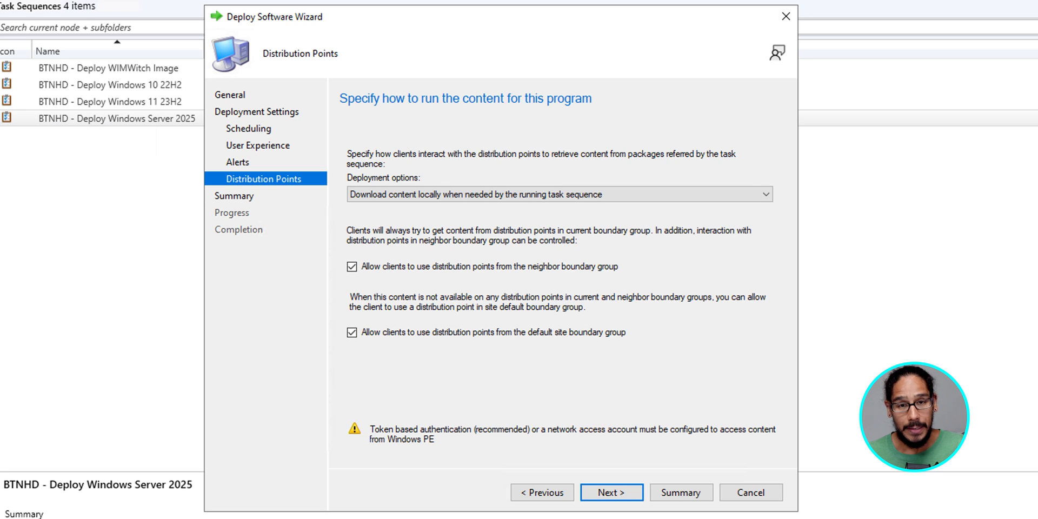
key(Return)
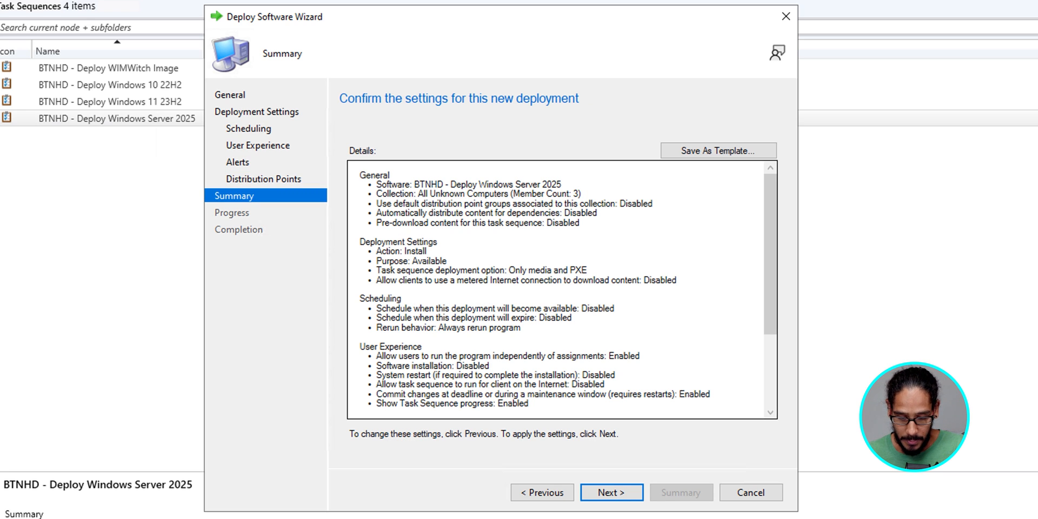
key(Return)
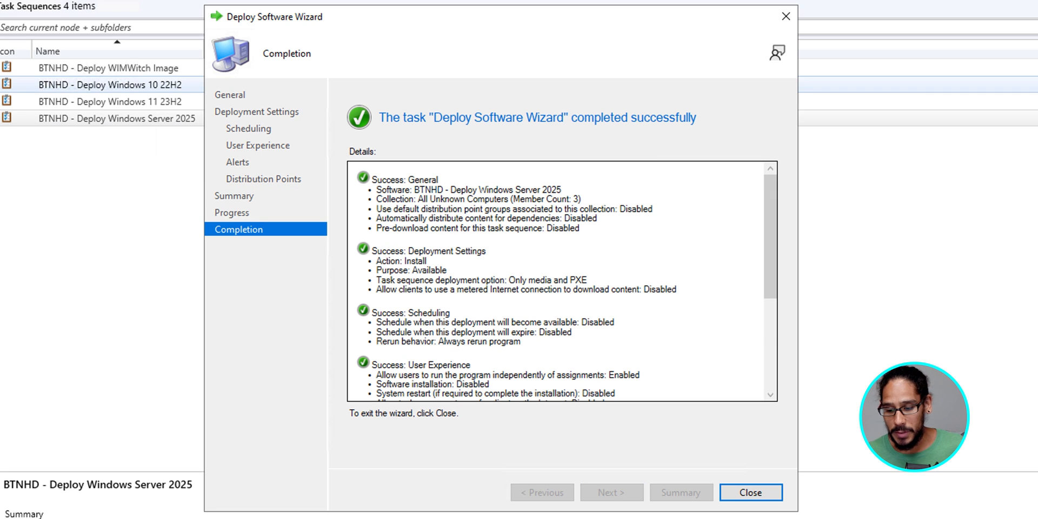
key(Return)
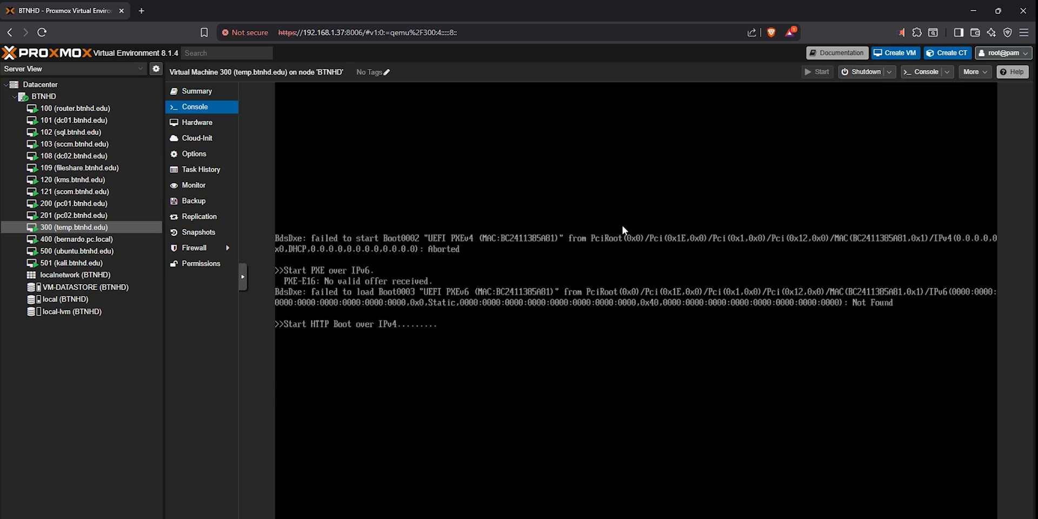
Step: Reset virtual machine 300 (temp.btnhd.edu) from its console to restart its boot process
click(889, 72)
click(877, 126)
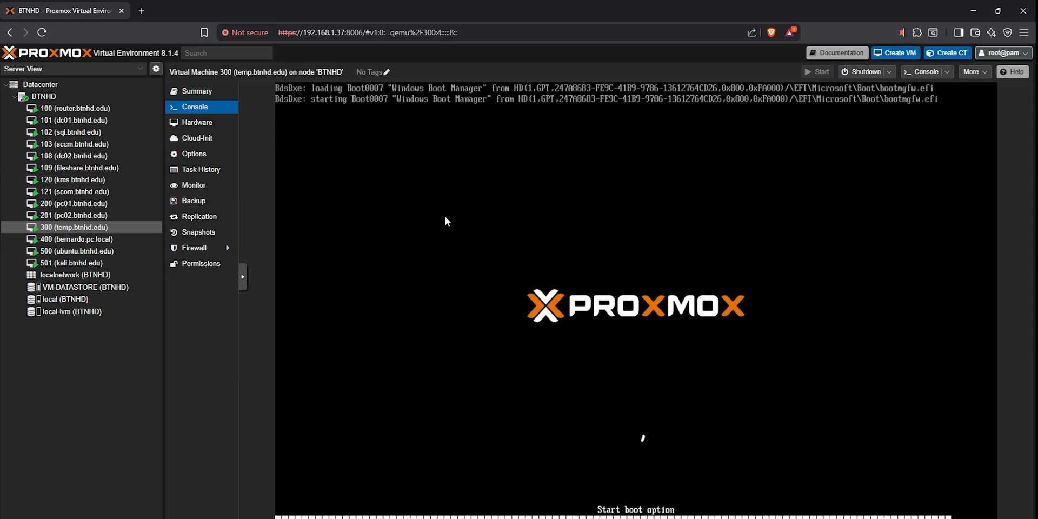